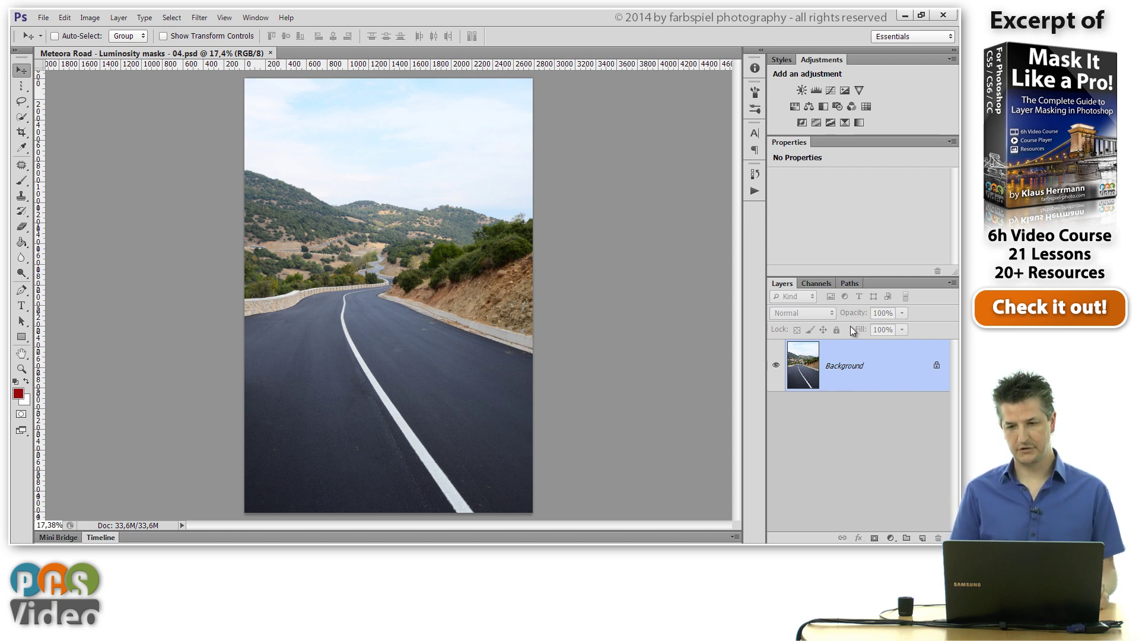
# Step: Load the RGB brightness as a selection, save it as Alpha 1, view it alone, and deselect
pyautogui.click(815, 283)
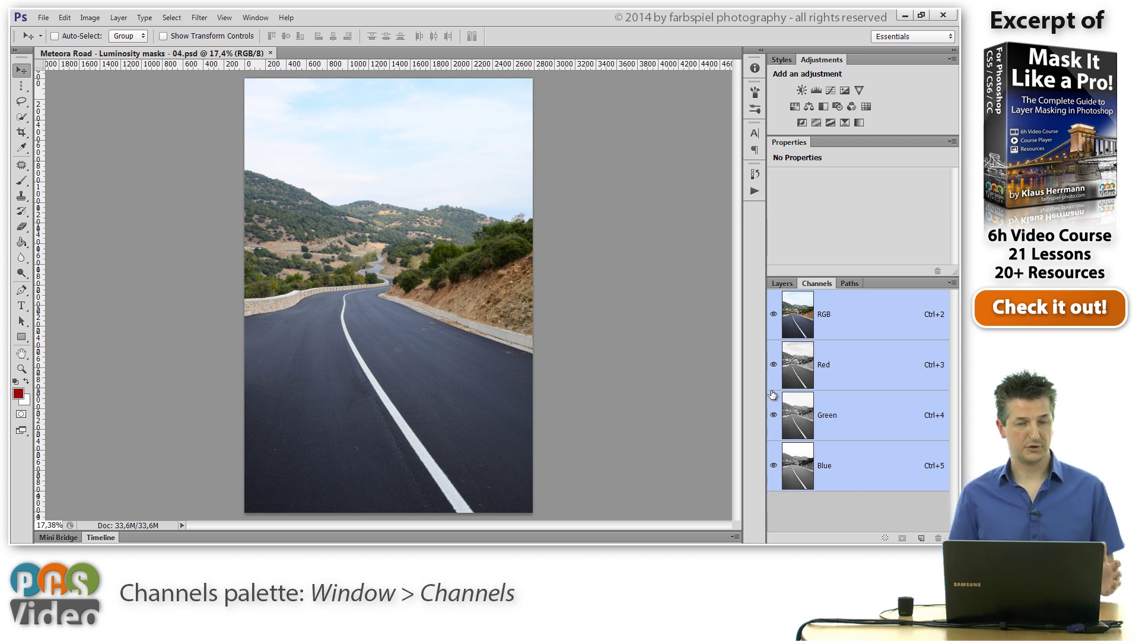
pyautogui.keyDown('ctrl'); pyautogui.click(798, 320); pyautogui.keyUp('ctrl')
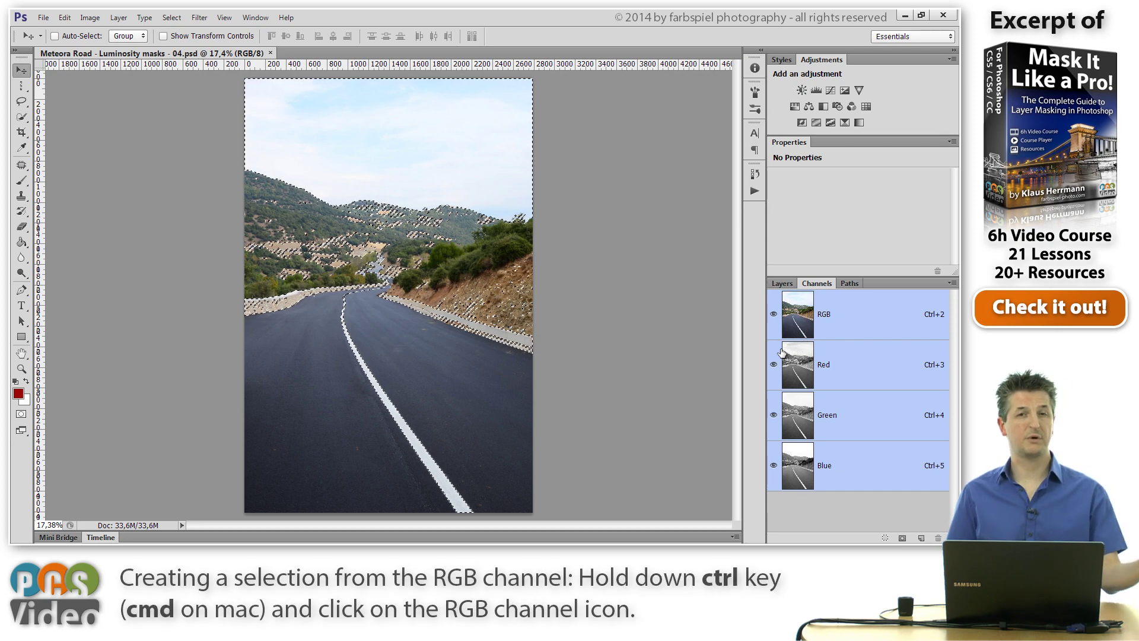
pyautogui.click(902, 539)
pyautogui.scroll(-1, 955, 497)
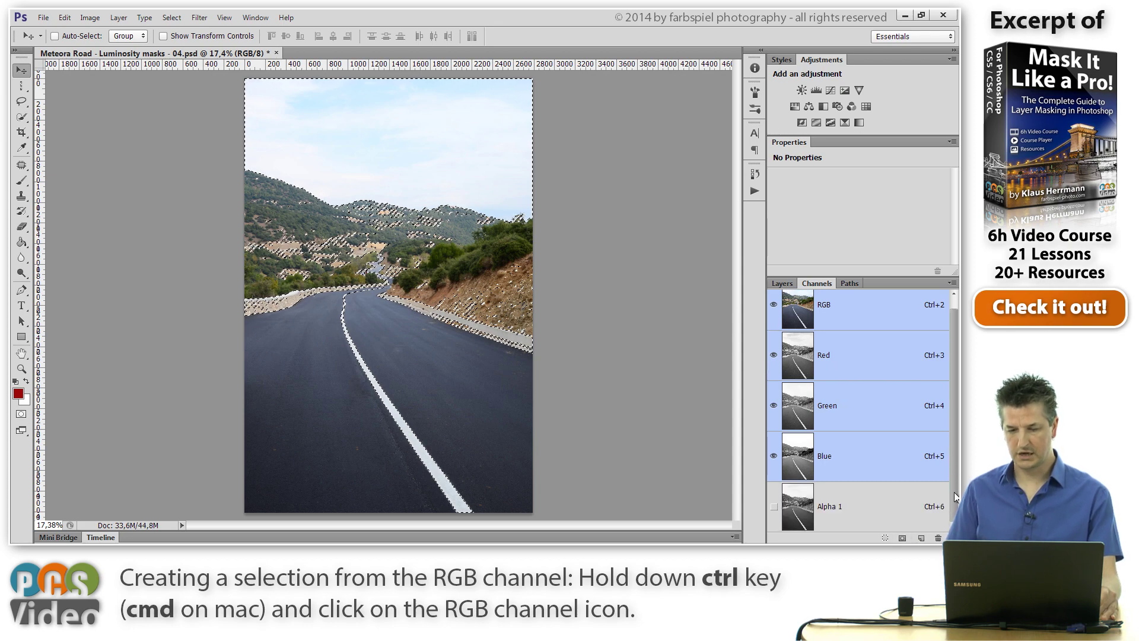
pyautogui.click(802, 510)
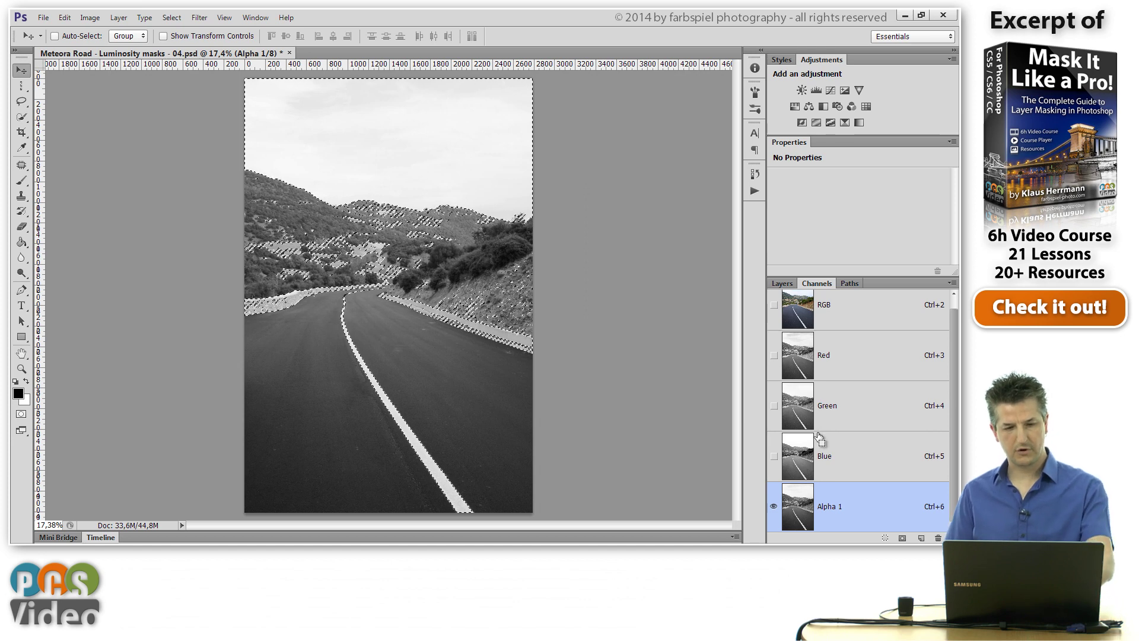
pyautogui.hotkey('ctrl', 'd')
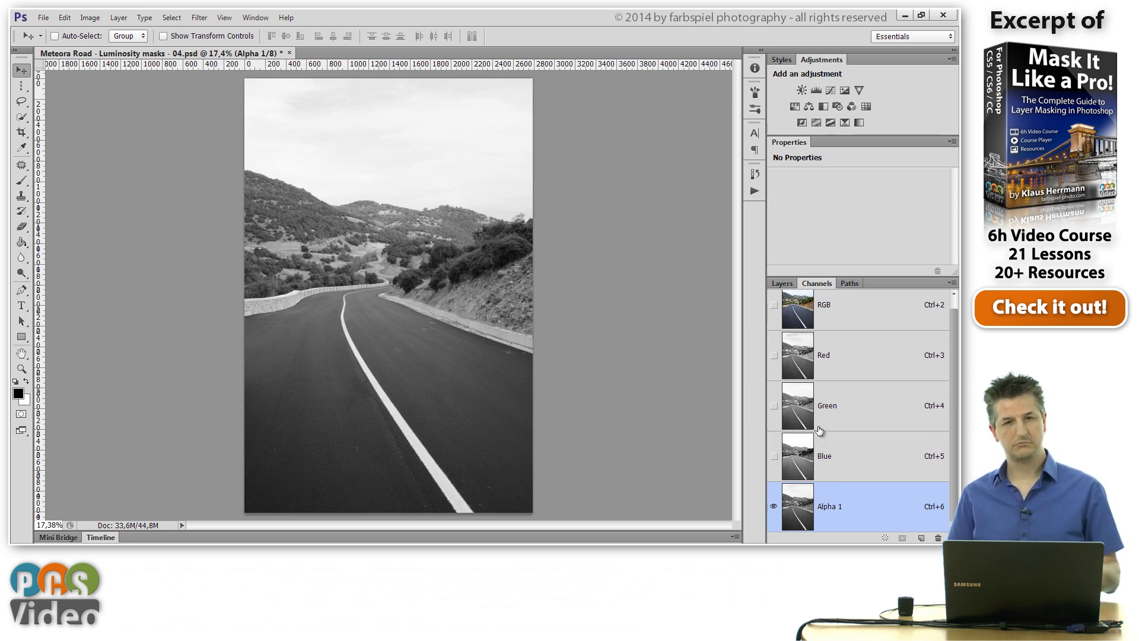
# Step: Load Alpha 1 as a selection and intersect it with itself to keep only the lighter tones
pyautogui.keyDown('ctrl'); pyautogui.click(802, 516); pyautogui.keyUp('ctrl')
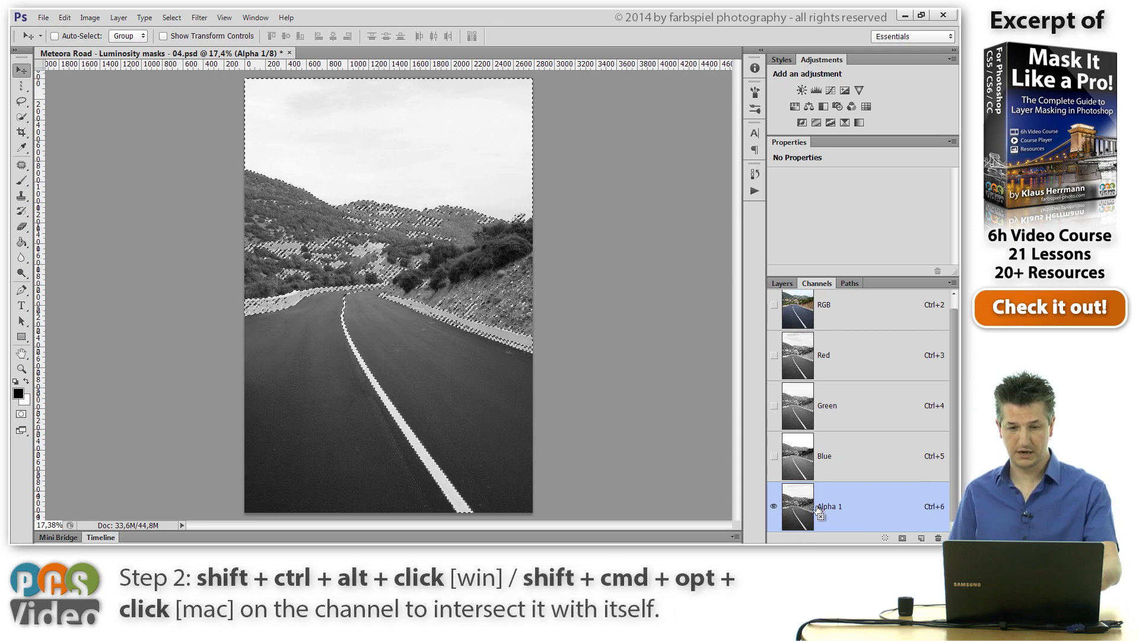
pyautogui.keyDown('ctrl'); pyautogui.keyDown('alt'); pyautogui.keyDown('shift'); pyautogui.click(805, 517); pyautogui.keyUp('shift'); pyautogui.keyUp('alt'); pyautogui.keyUp('ctrl')
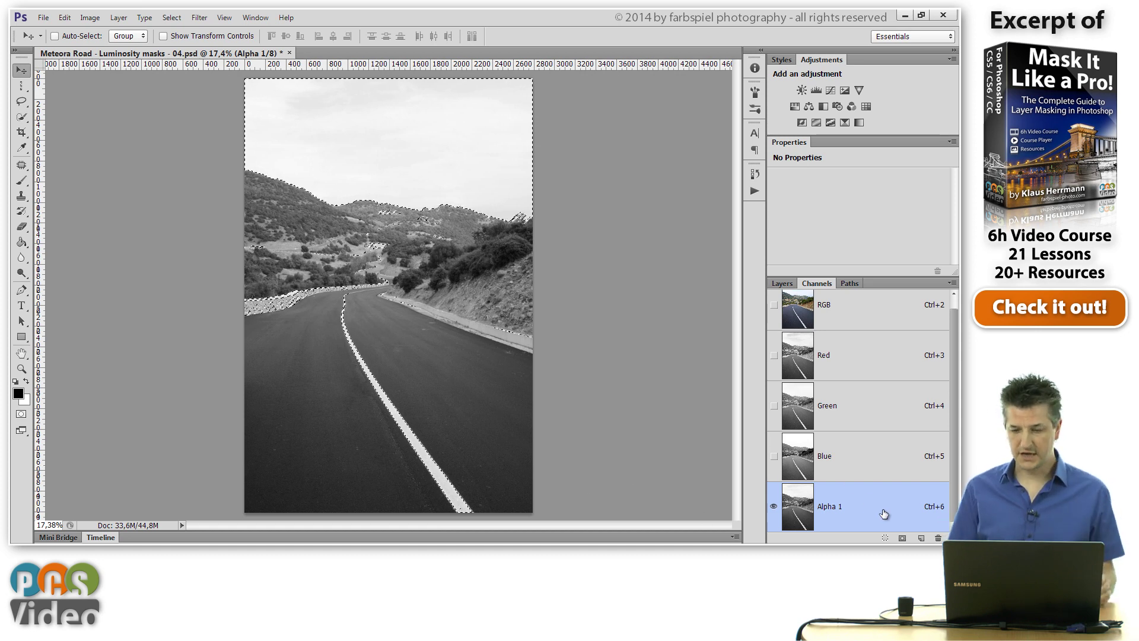
# Step: Save the narrowed selection as a new Alpha 2 channel and view it
pyautogui.click(902, 538)
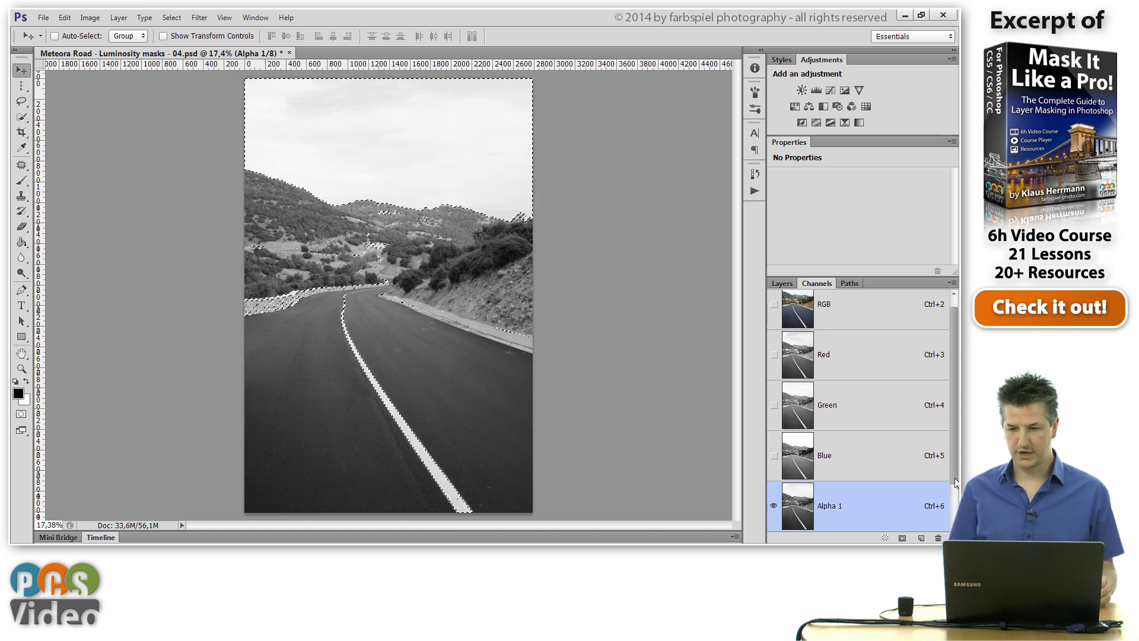
pyautogui.scroll(-3, 955, 482)
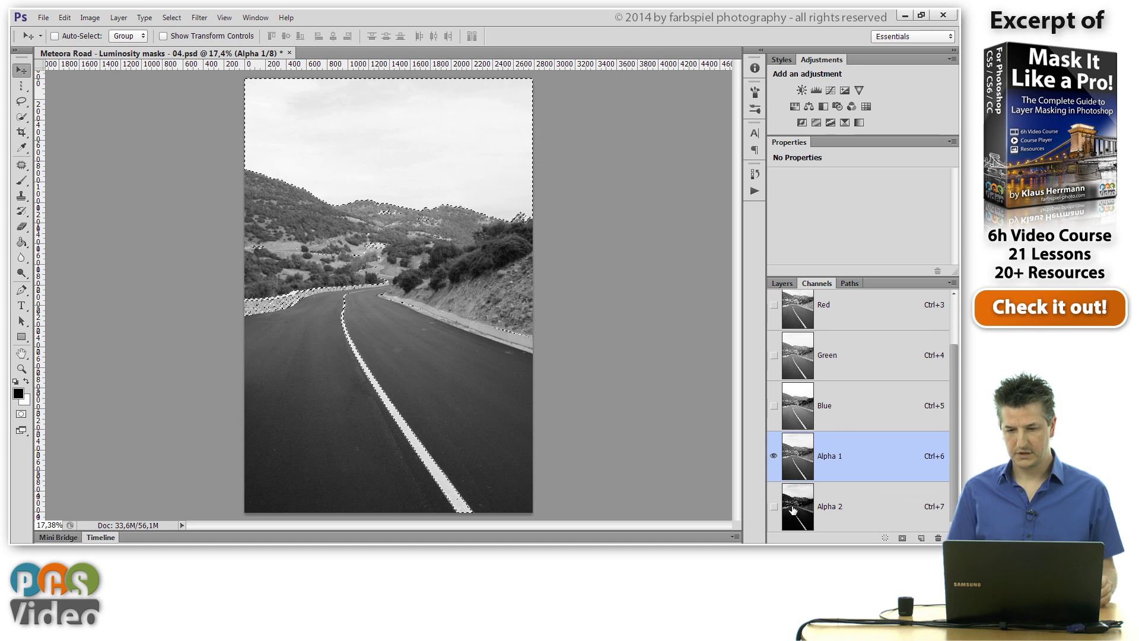
pyautogui.click(793, 509)
# Step: Toggle between Alpha 1 and Alpha 2 to compare them, ending on Alpha 2
pyautogui.click(796, 468)
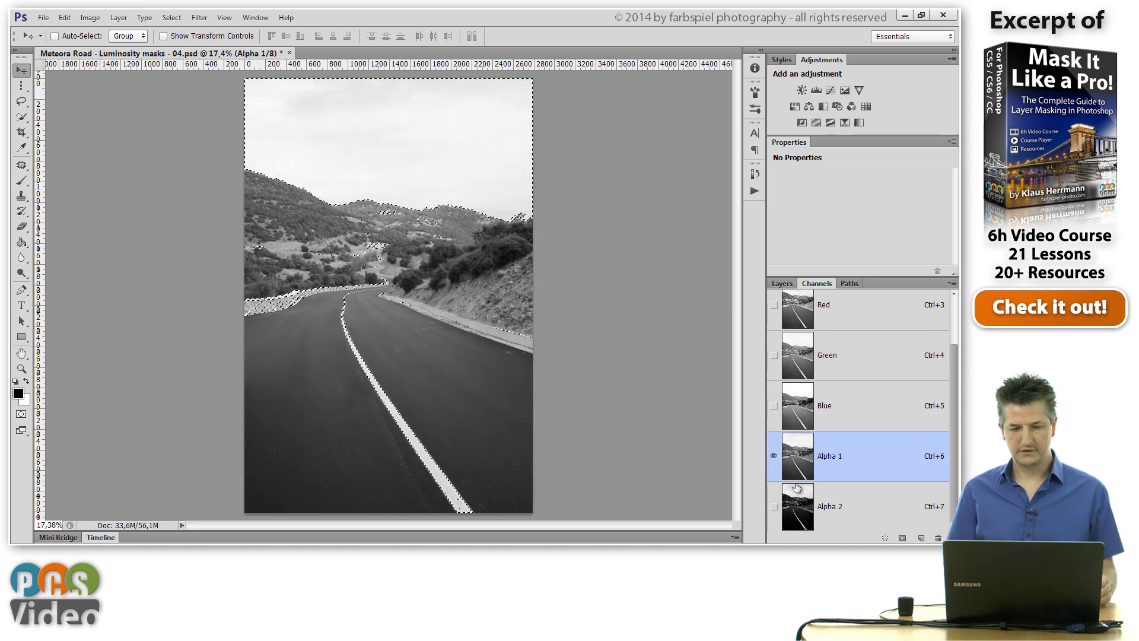
pyautogui.click(800, 506)
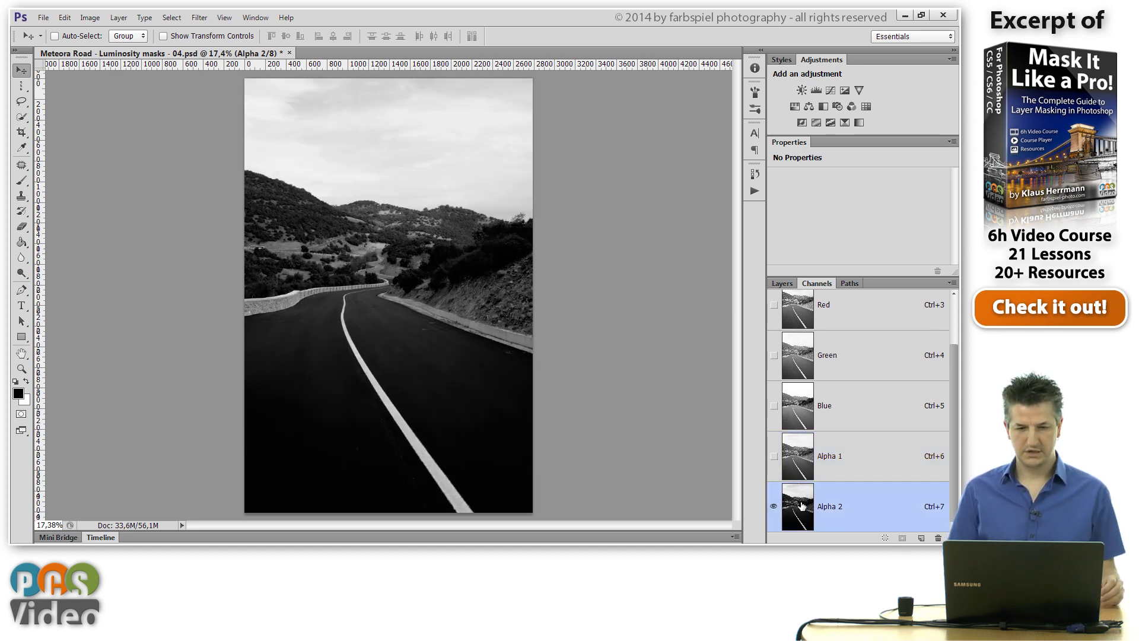
pyautogui.click(800, 473)
pyautogui.click(804, 493)
pyautogui.click(802, 472)
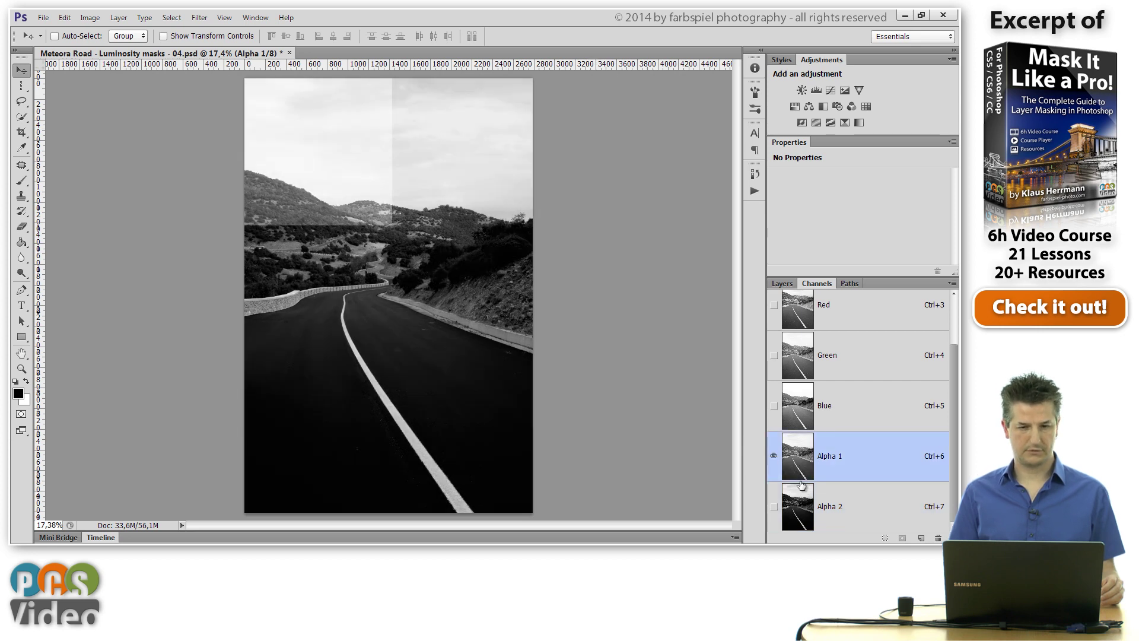
pyautogui.click(800, 506)
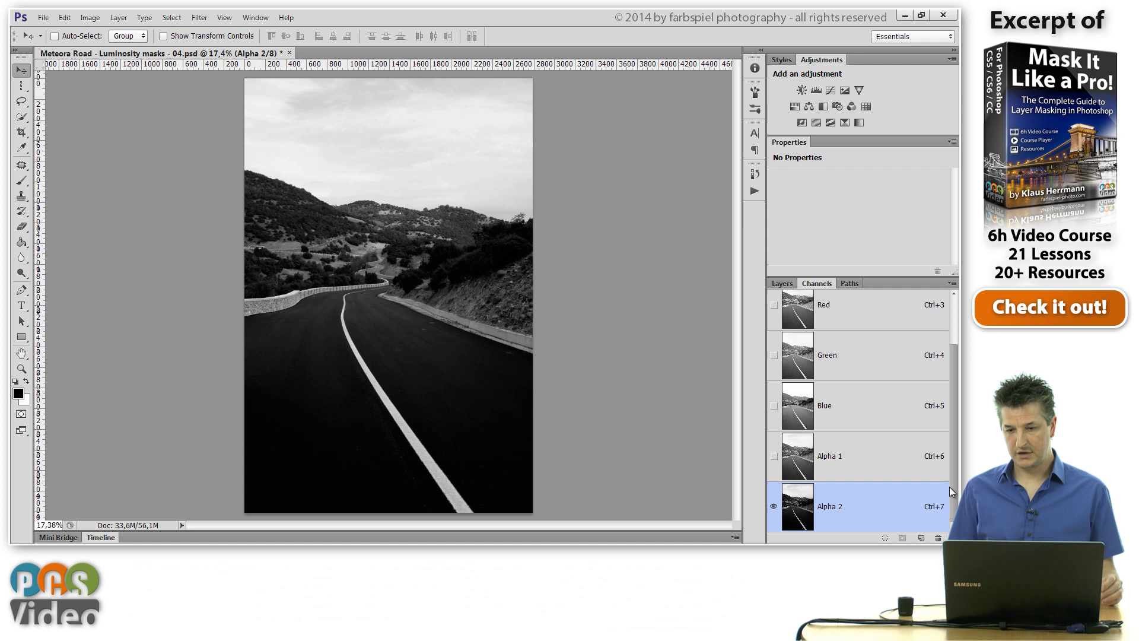
# Step: Load Alpha 2, intersect it with itself, and save the result as Alpha 3
pyautogui.keyDown('ctrl'); pyautogui.click(788, 508); pyautogui.keyUp('ctrl')
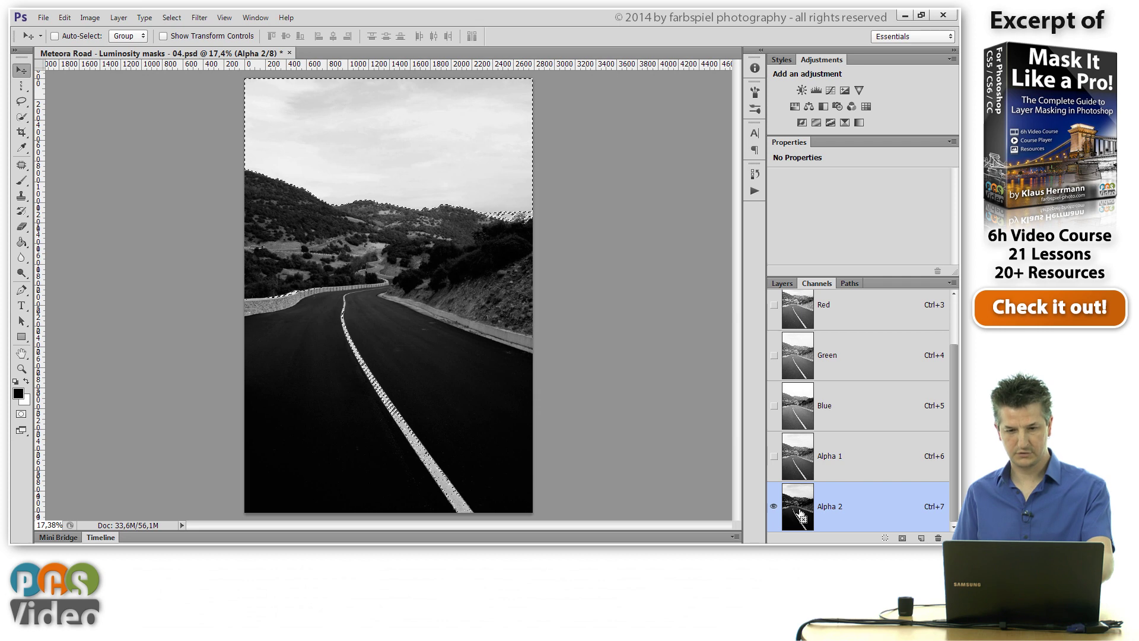
pyautogui.click(902, 537)
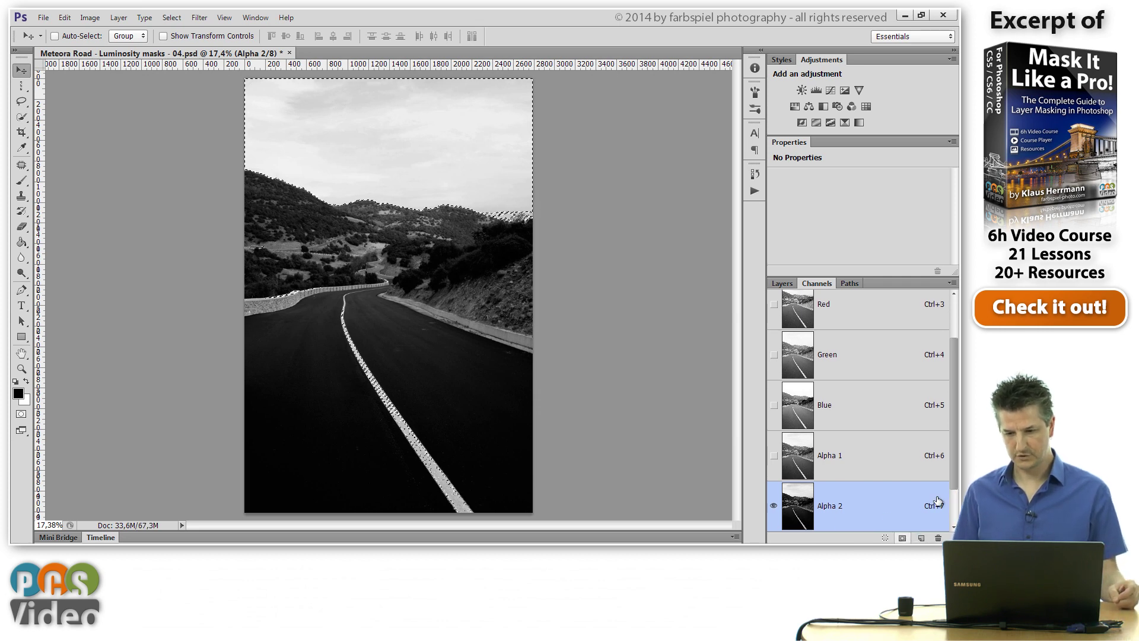
pyautogui.scroll(-1, 954, 481)
pyautogui.click(800, 507)
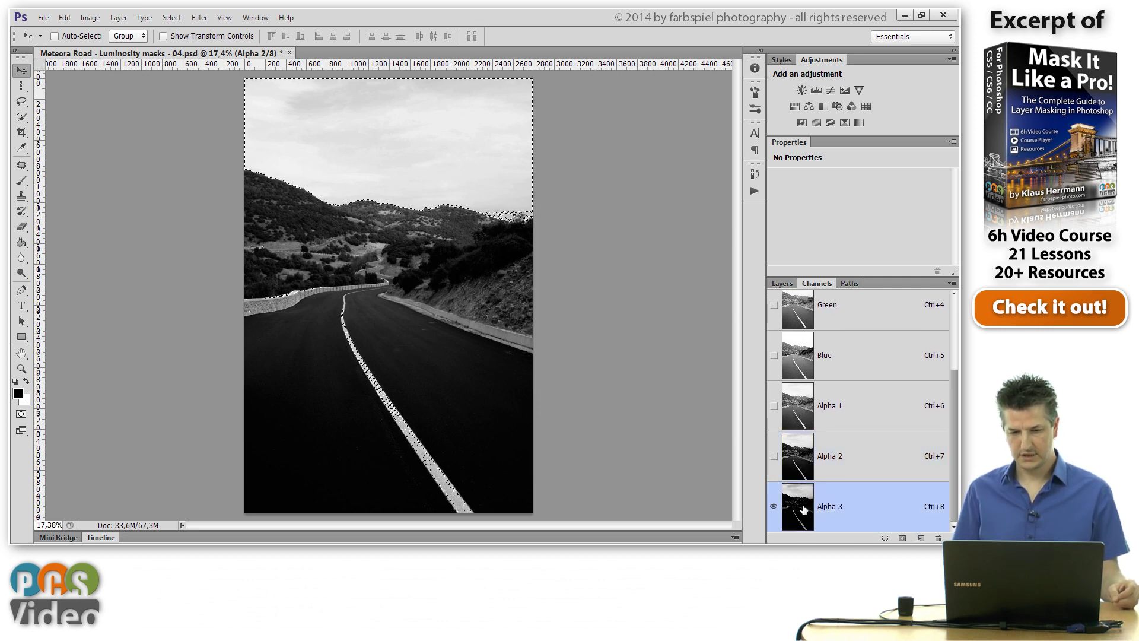
# Step: Compare Alpha 3 with Alpha 2 and Alpha 1, ending on the darkest Alpha 3
pyautogui.click(799, 462)
pyautogui.click(804, 417)
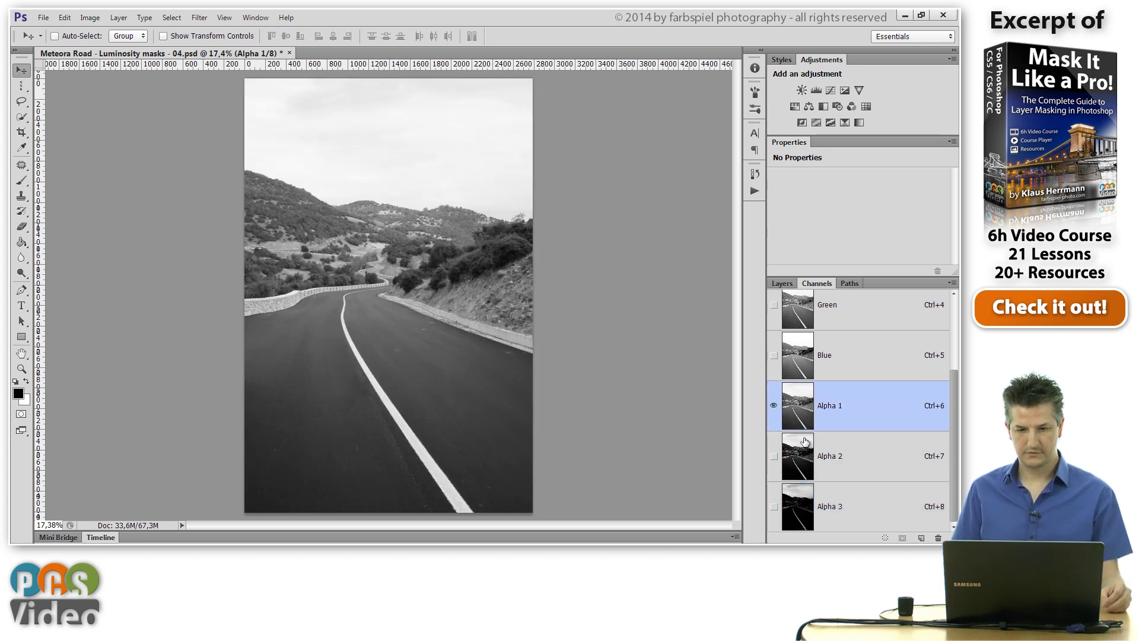
pyautogui.click(801, 472)
pyautogui.click(800, 504)
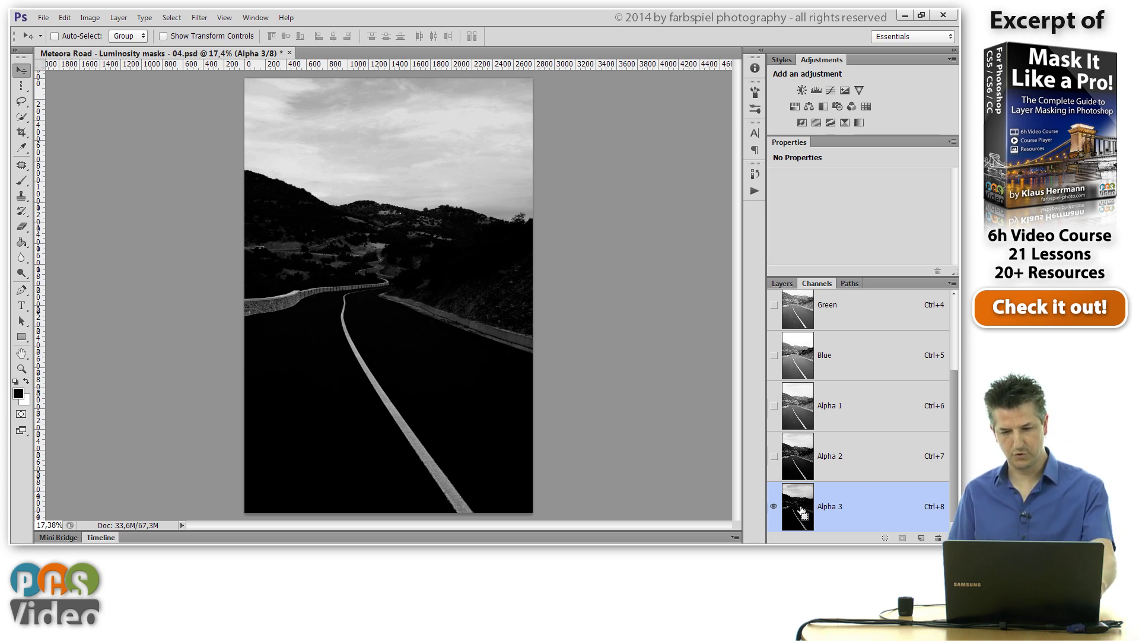
# Step: Load Alpha 3 and save further narrowed selections as Alpha 4 and Alpha 5, viewing each
pyautogui.keyDown('ctrl'); pyautogui.click(798, 510); pyautogui.keyUp('ctrl')
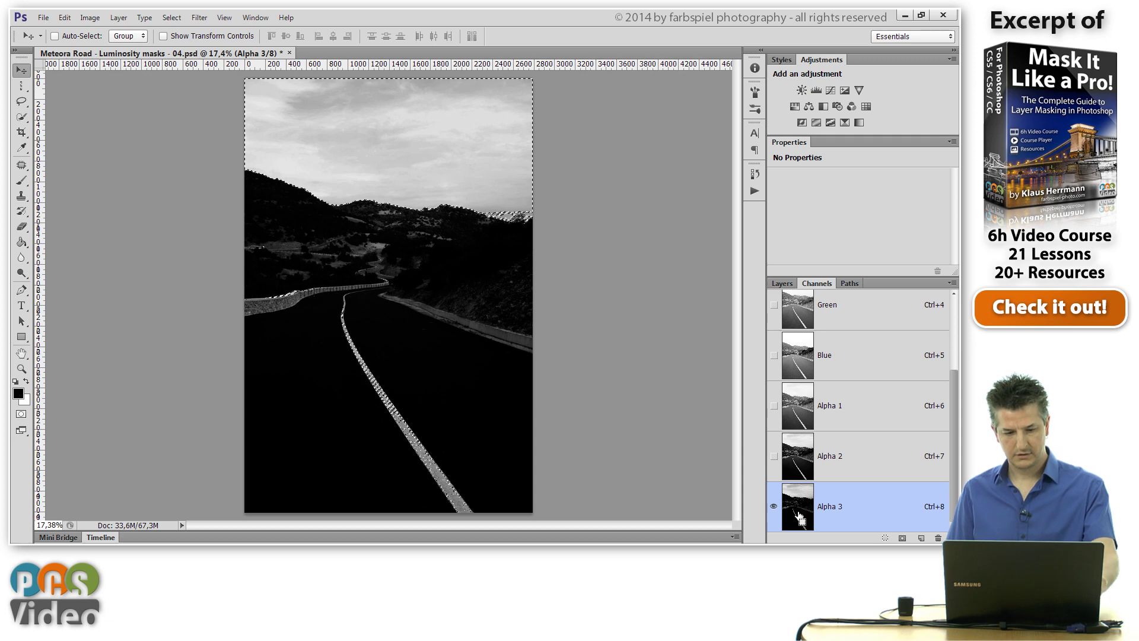
pyautogui.click(902, 537)
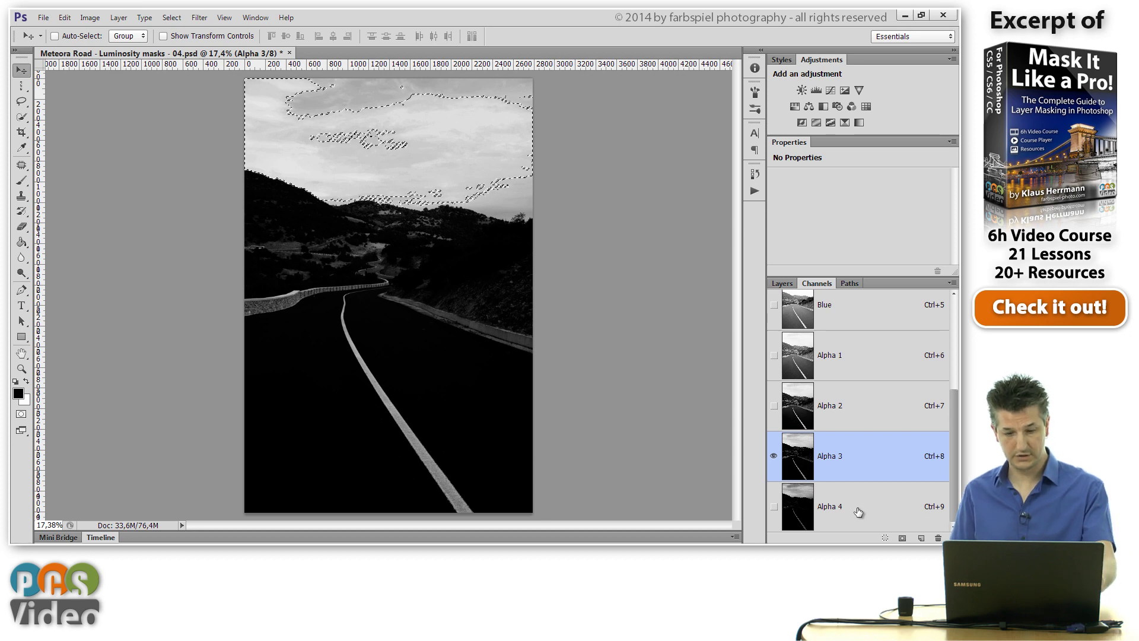
pyautogui.click(900, 538)
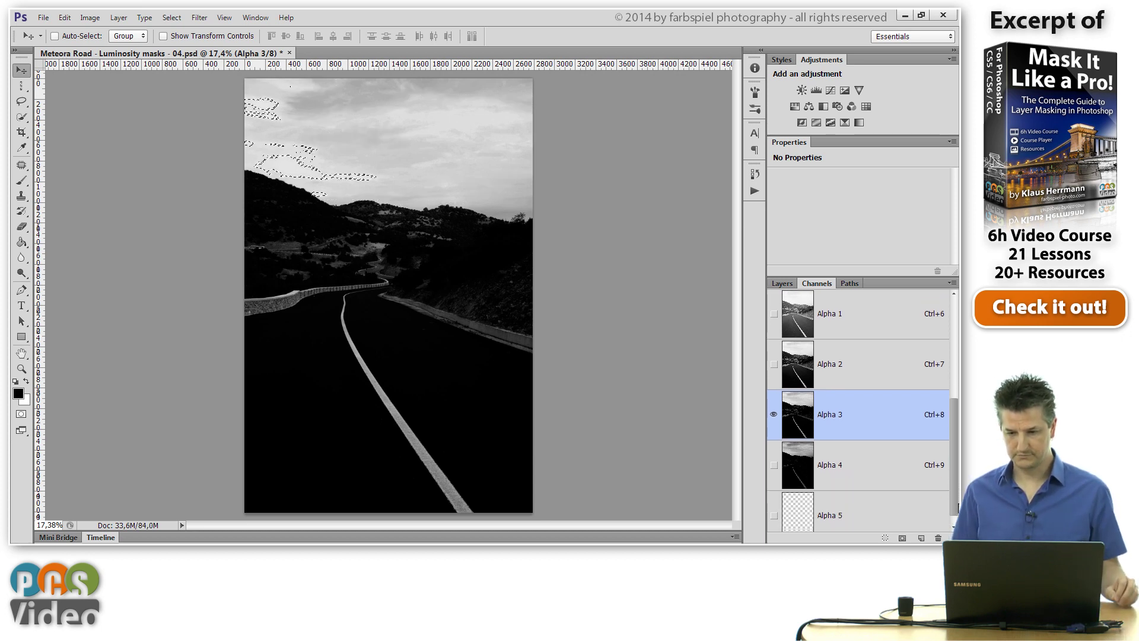
pyautogui.click(826, 475)
pyautogui.click(805, 503)
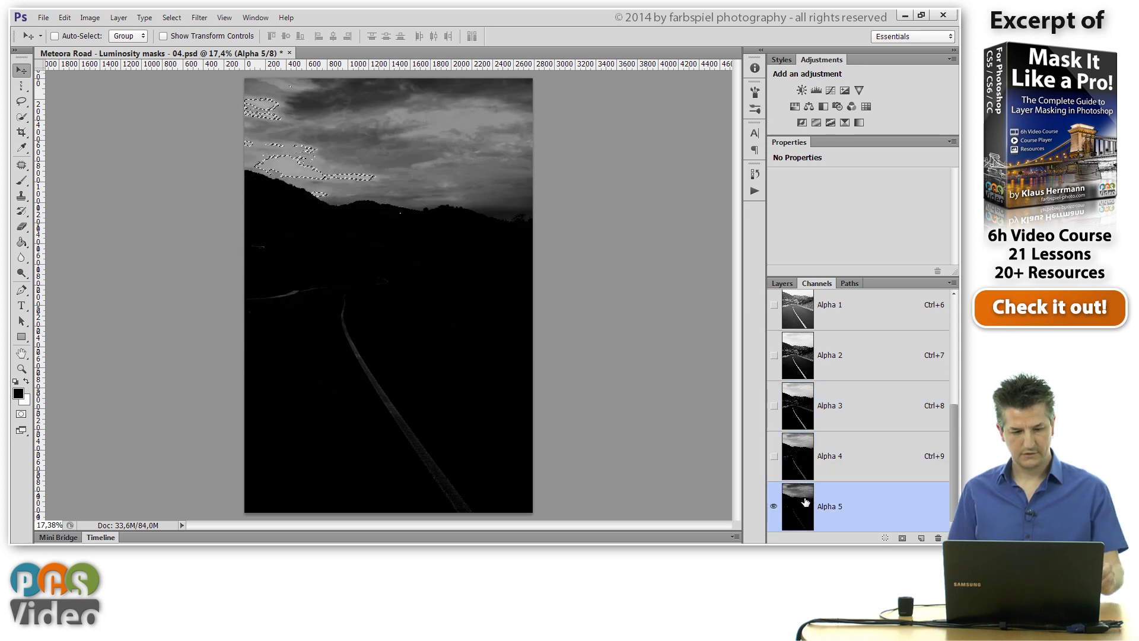
# Step: Deselect, then click through the Alpha 2 to Alpha 5 masks, ending on Alpha 4
pyautogui.hotkey('ctrl', 'd')
pyautogui.click(799, 464)
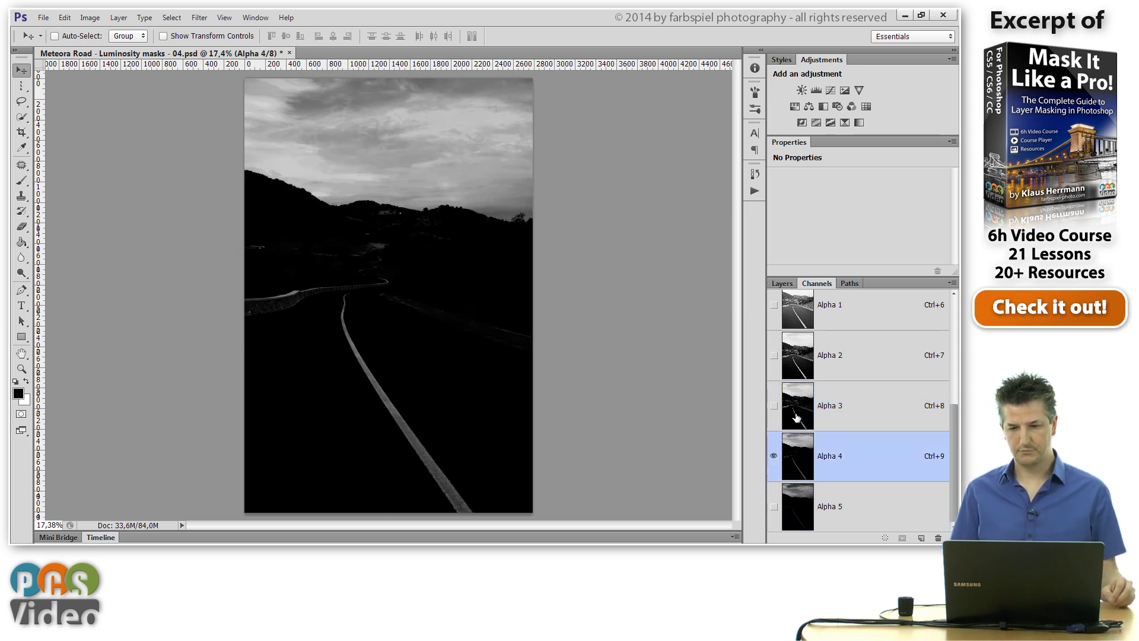
pyautogui.click(799, 414)
pyautogui.click(799, 370)
pyautogui.click(805, 396)
pyautogui.click(805, 438)
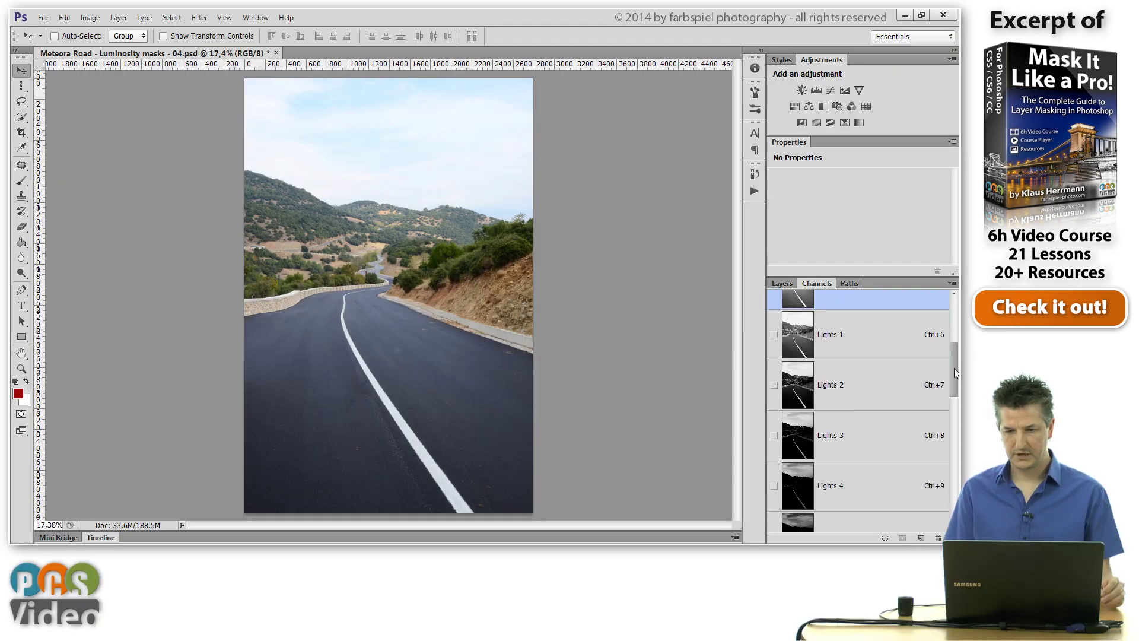
# Step: Compare the Lights 4 mask against Lights 3 and Lights 5, settling on Lights 4
pyautogui.moveTo(955, 356); pyautogui.dragTo(954, 388)
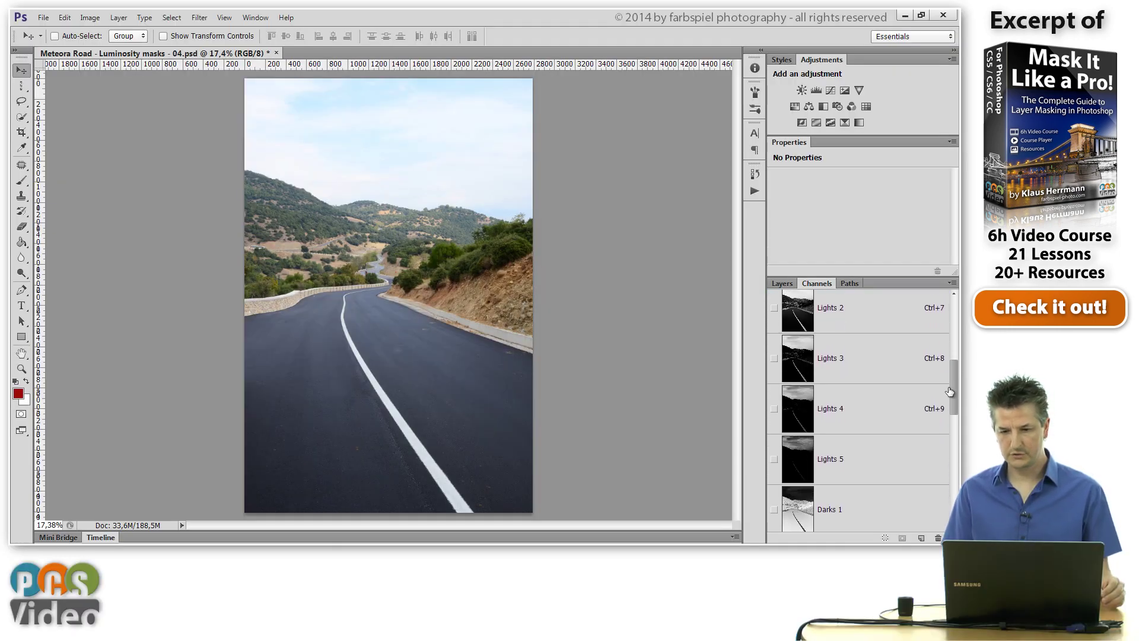
pyautogui.click(844, 409)
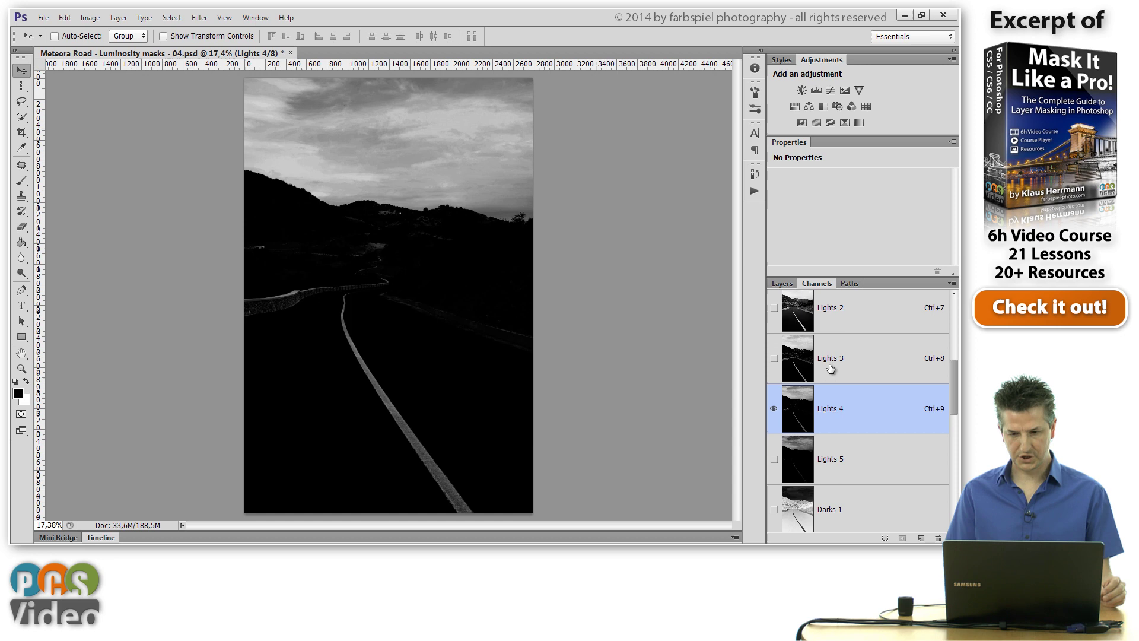
pyautogui.click(831, 378)
pyautogui.click(834, 407)
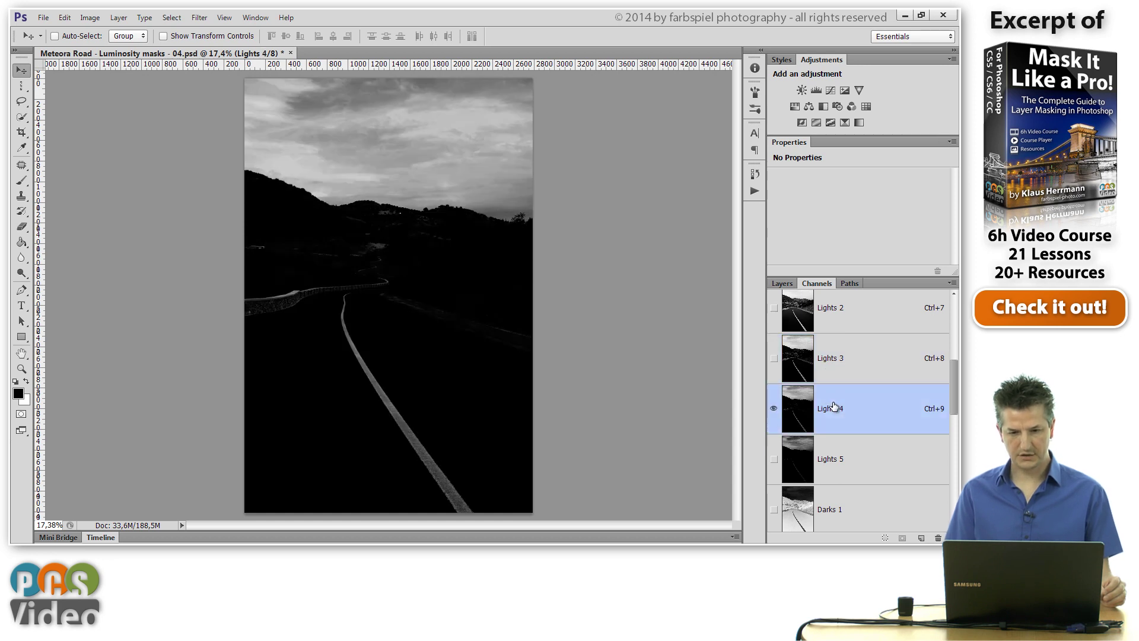
pyautogui.click(830, 457)
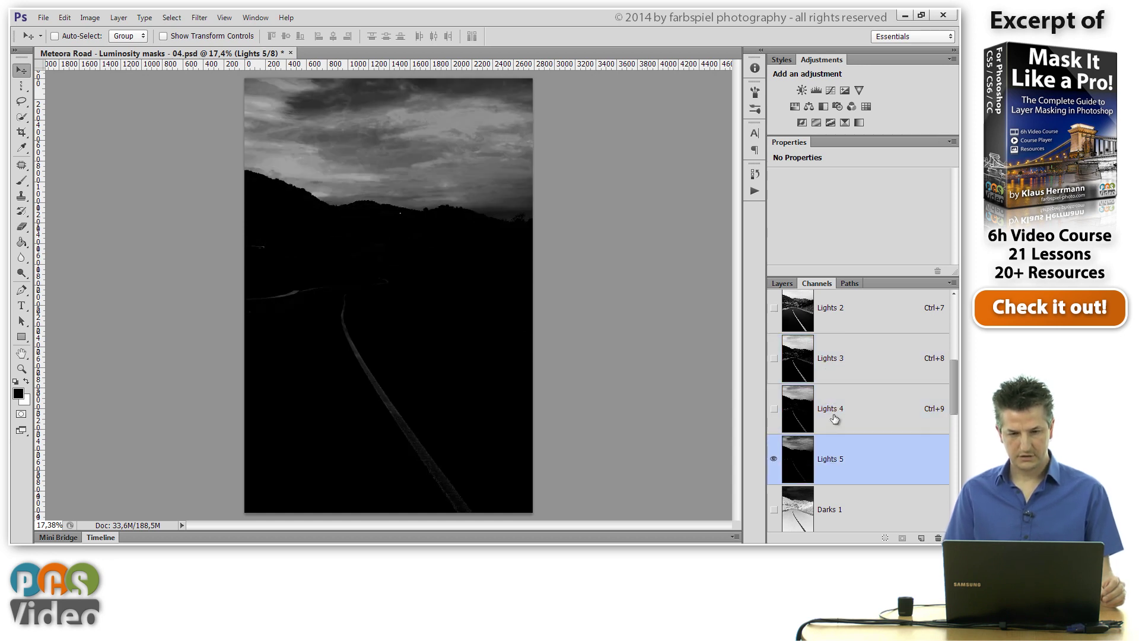
pyautogui.click(835, 418)
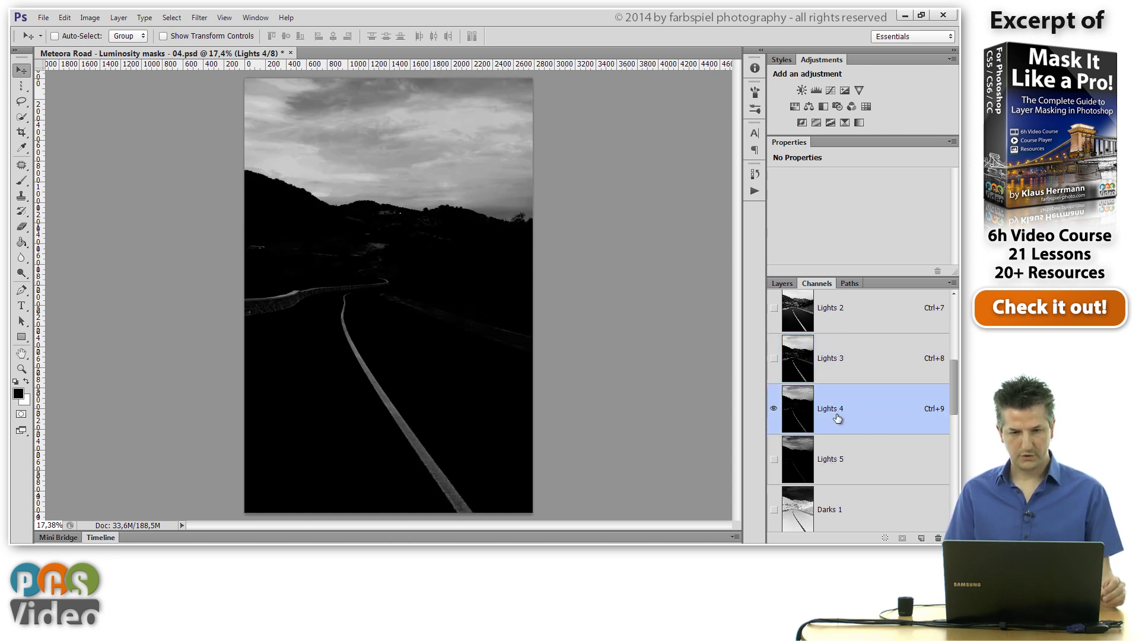
# Step: Load Lights 4 as a selection and add a Curves adjustment layer masked by it
pyautogui.keyDown('ctrl'); pyautogui.click(799, 419); pyautogui.keyUp('ctrl')
pyautogui.click(782, 282)
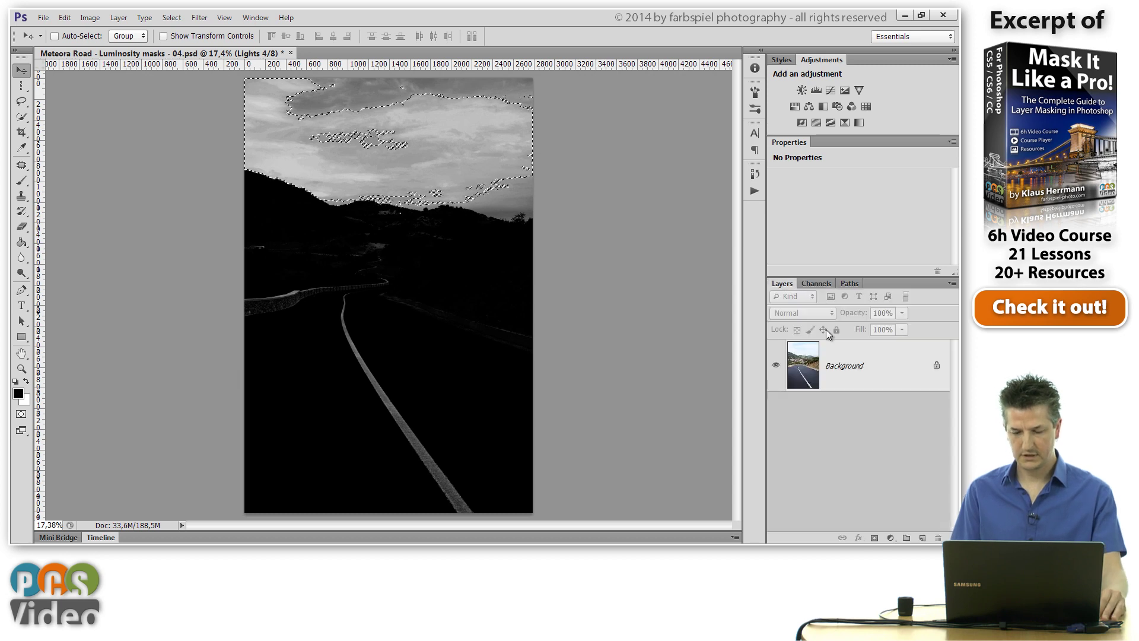
pyautogui.click(829, 91)
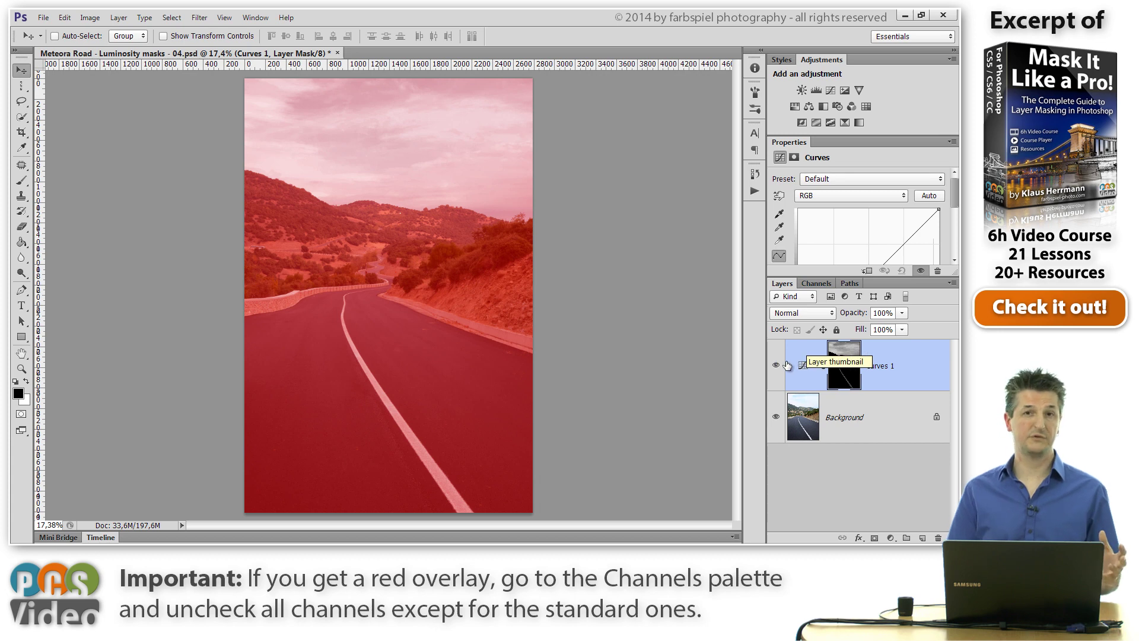
# Step: Hide the Lights 4 channel to restore normal colour, then target the Curves 1 layer mask
pyautogui.click(816, 284)
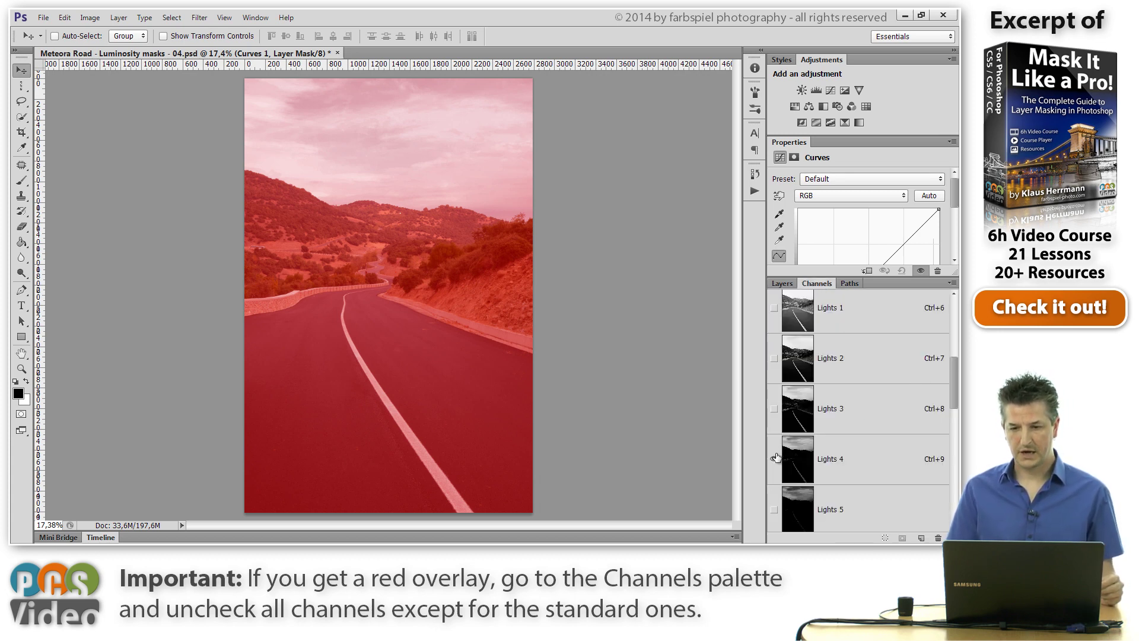
pyautogui.click(774, 460)
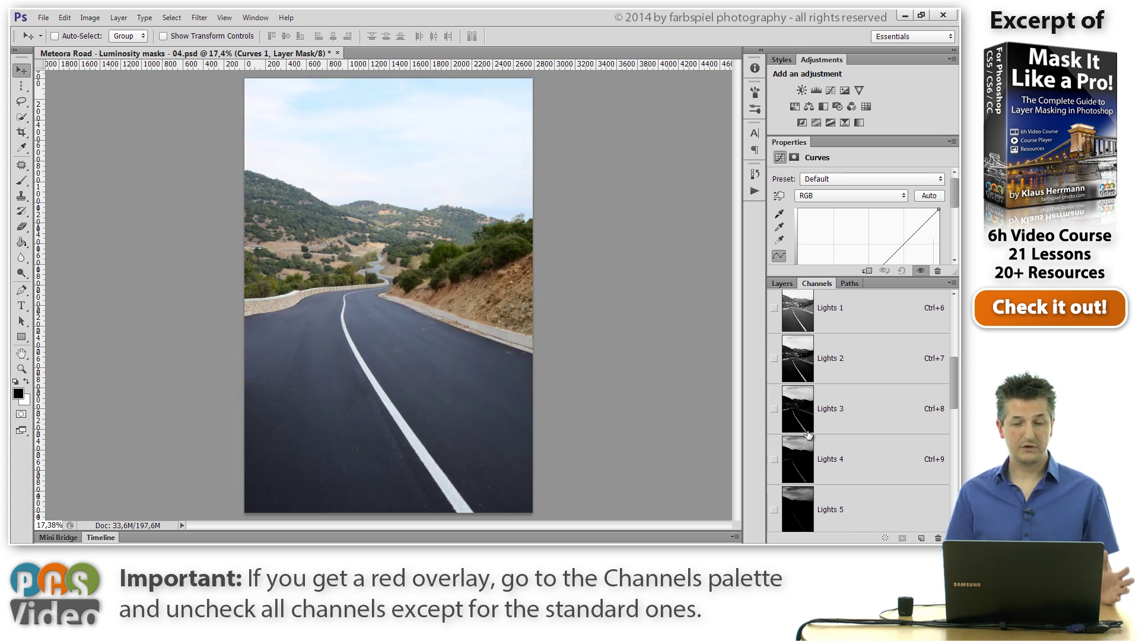
pyautogui.click(782, 283)
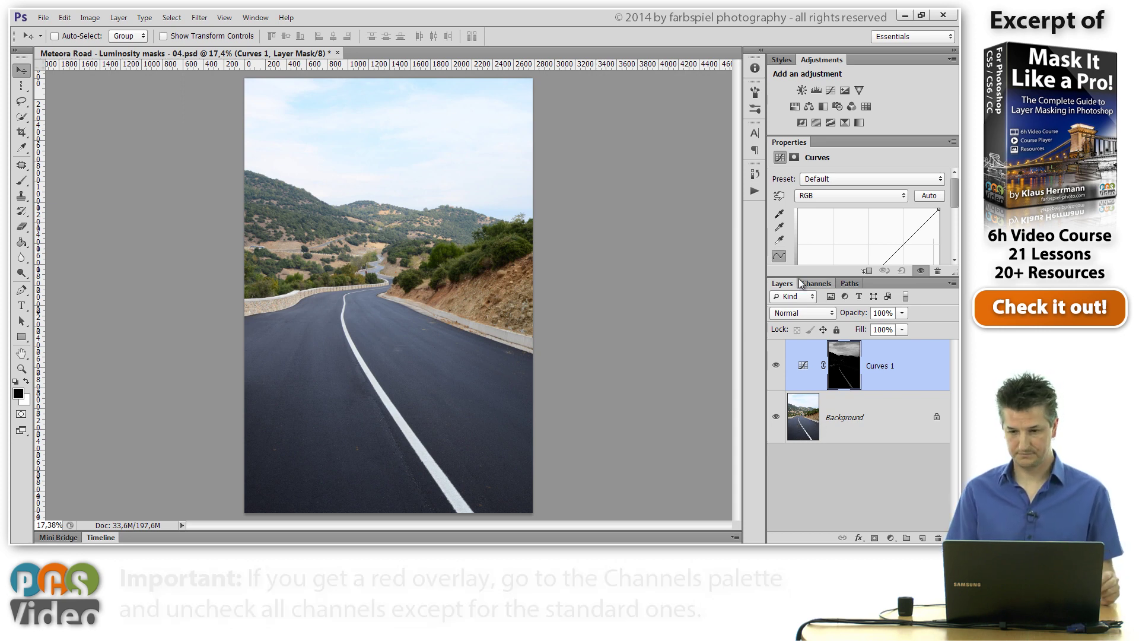
pyautogui.click(853, 379)
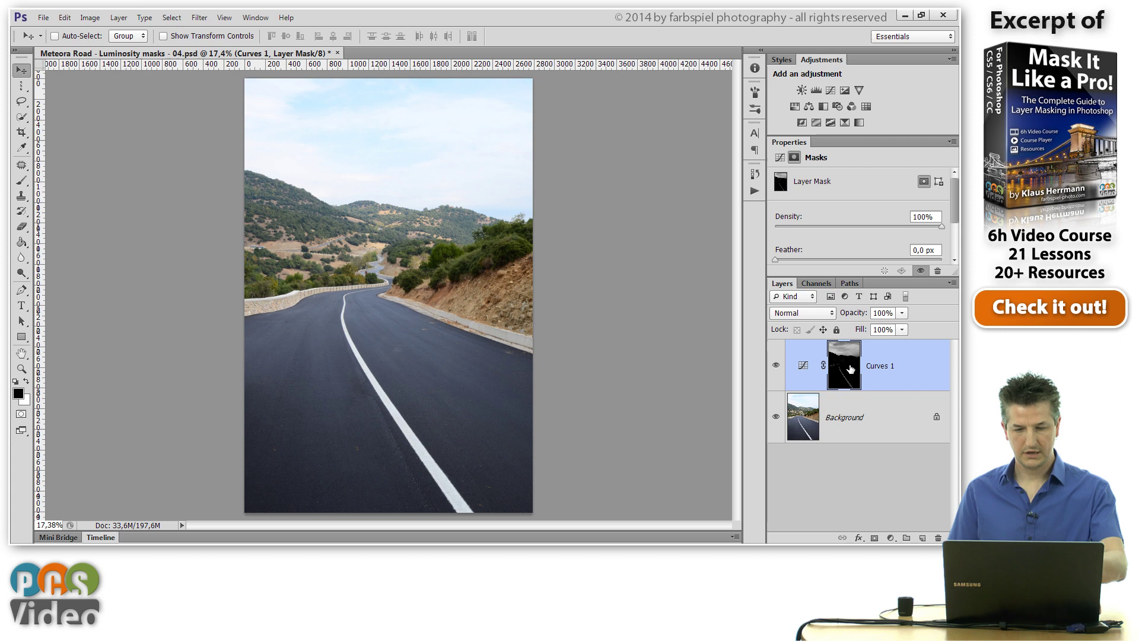
# Step: Apply Levels of 21, 1.00 and 62 to the isolated Curves 1 mask to whiten the sky
pyautogui.keyDown('alt'); pyautogui.click(847, 374); pyautogui.keyUp('alt')
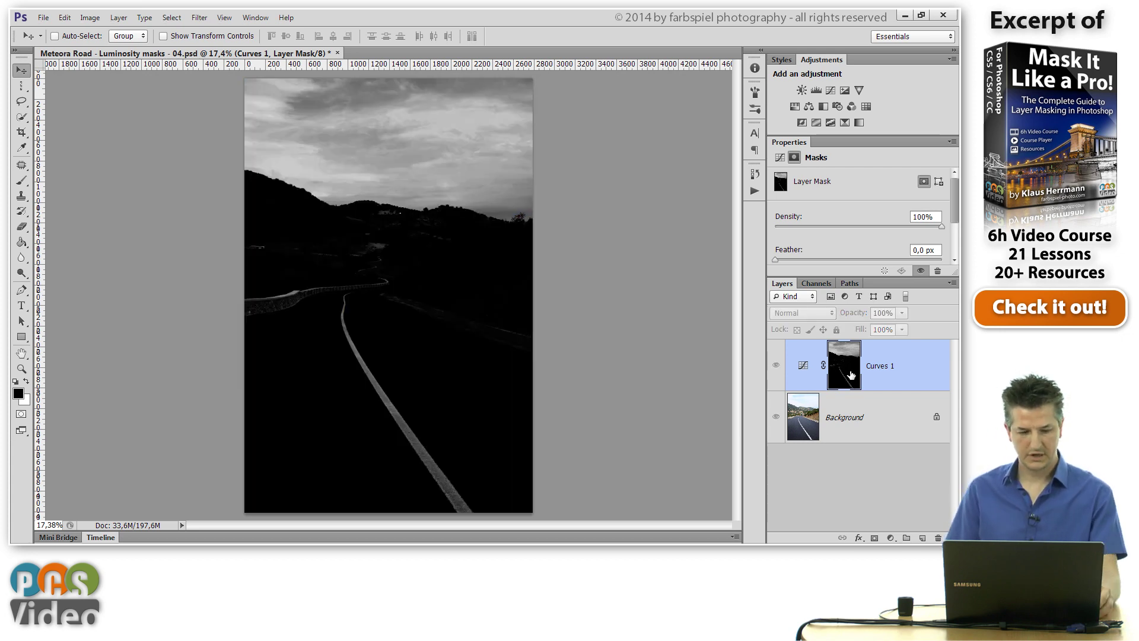
pyautogui.hotkey('ctrl', 'l')
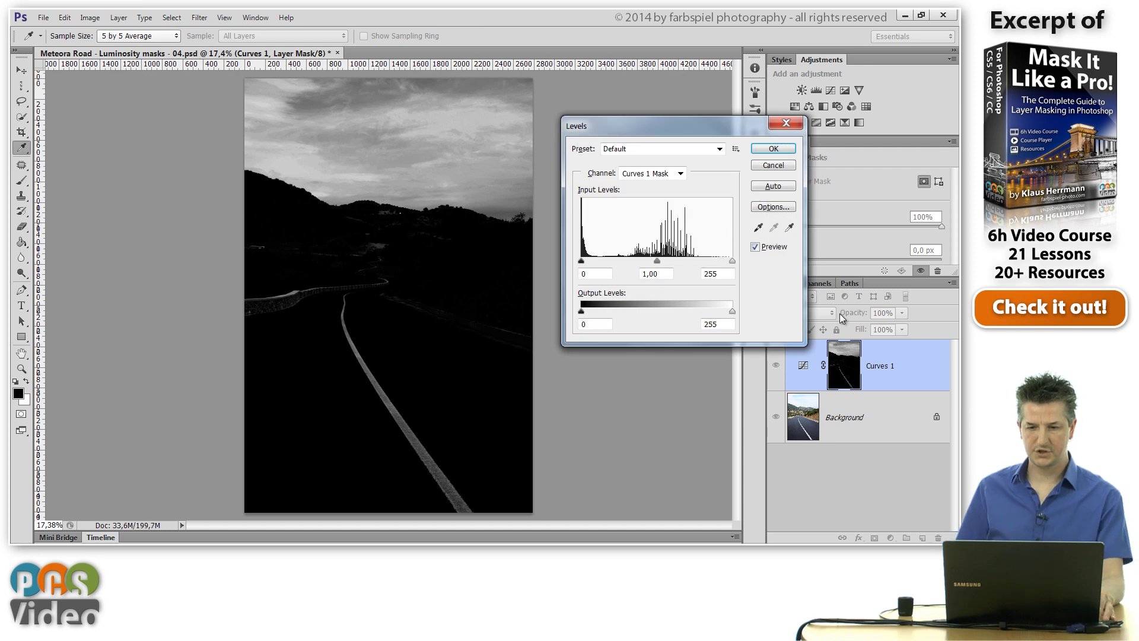
pyautogui.moveTo(736, 266); pyautogui.dragTo(617, 267)
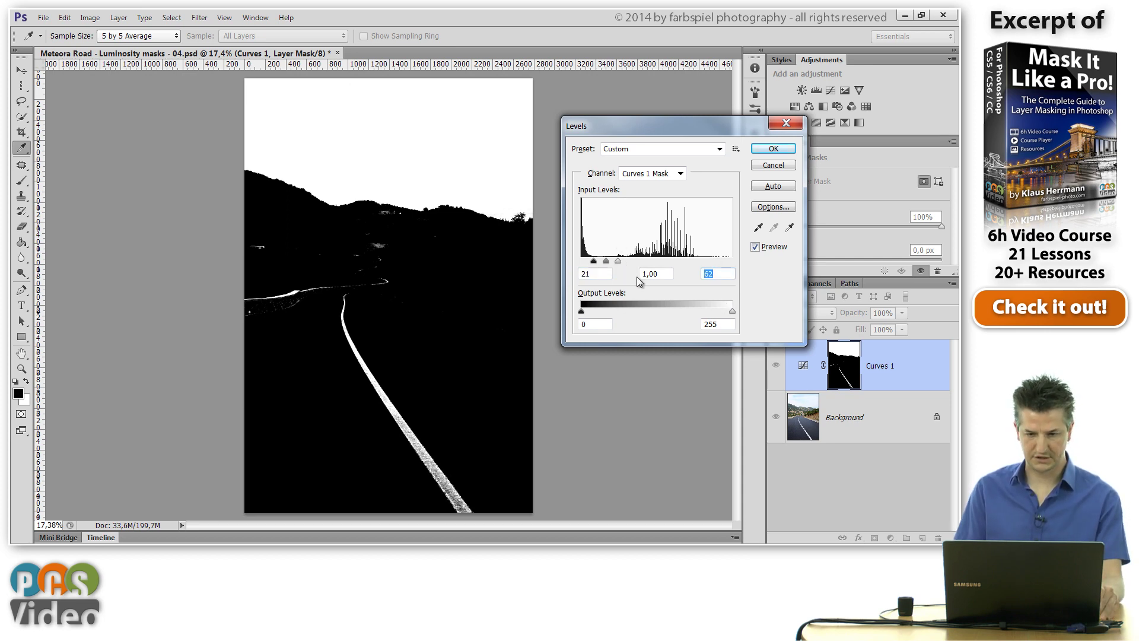
pyautogui.click(773, 148)
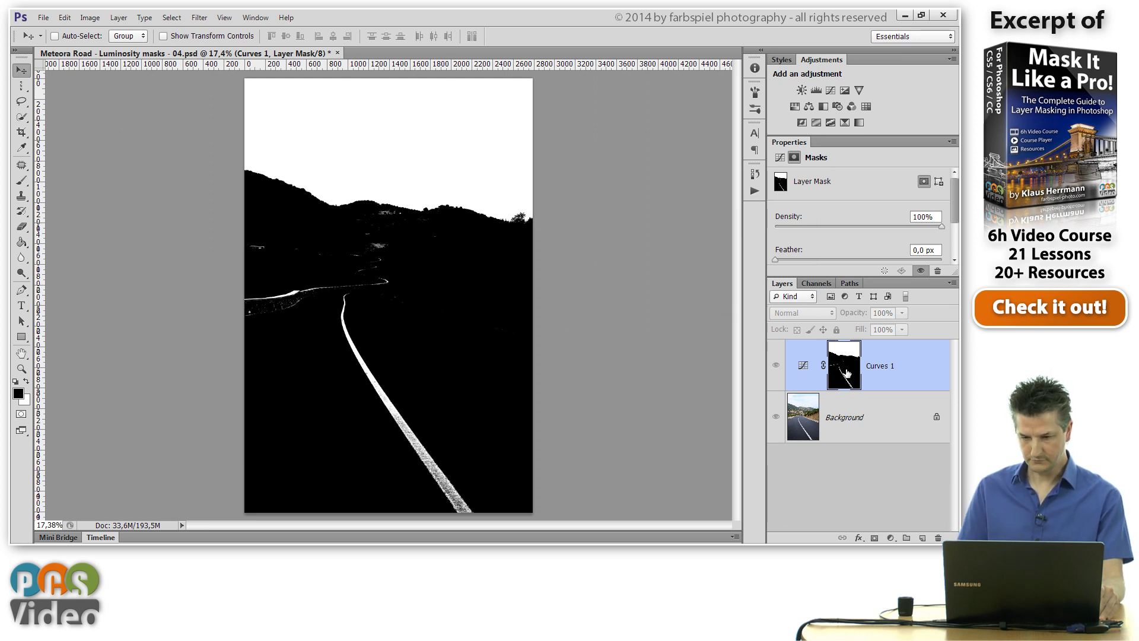
# Step: Draw a freehand lasso selection around the landscape below the ridge line
pyautogui.moveTo(22, 101); pyautogui.dragTo(21, 101)
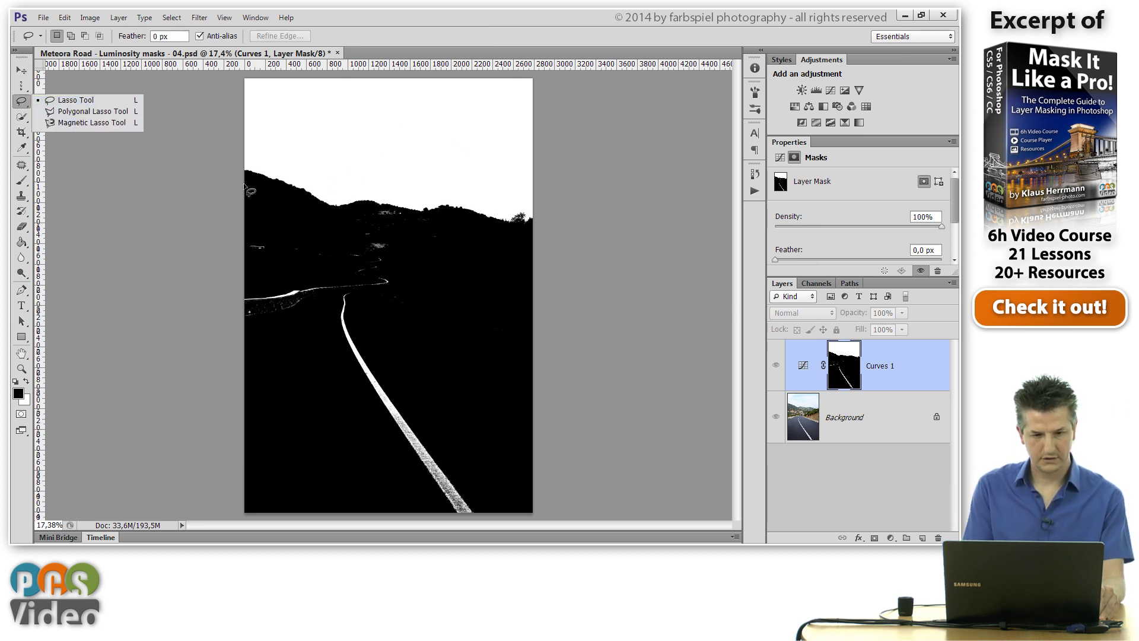
pyautogui.click(102, 106)
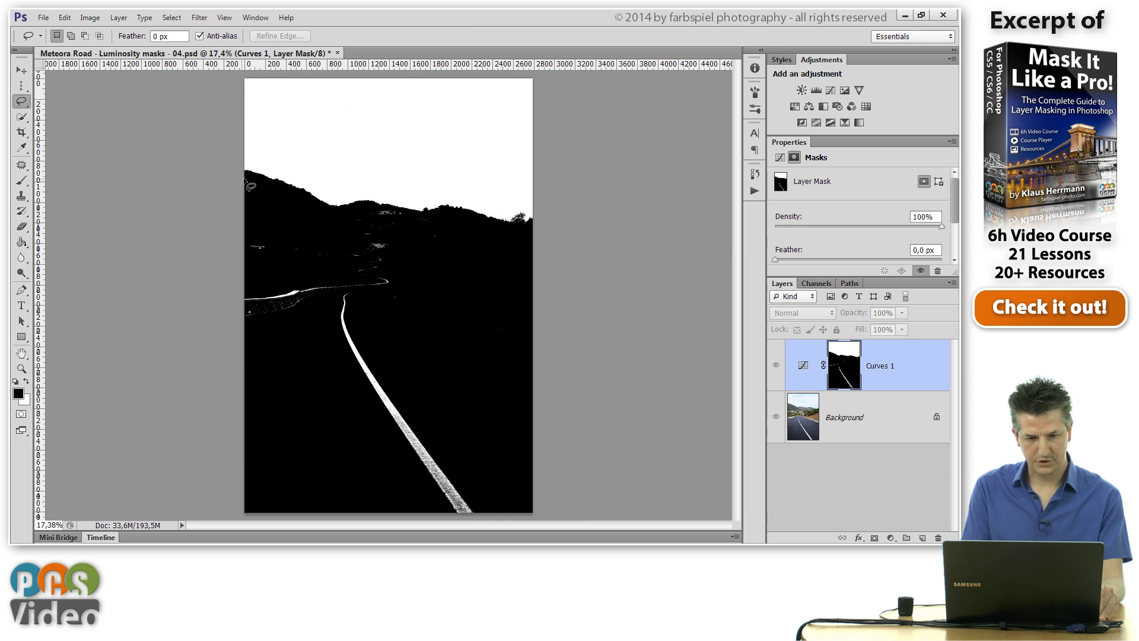
pyautogui.moveTo(245, 178)
pyautogui.mouseDown()
pyautogui.moveTo(334, 216)
pyautogui.moveTo(384, 208)
pyautogui.moveTo(481, 222)
pyautogui.moveTo(558, 254)
pyautogui.moveTo(591, 342)
pyautogui.moveTo(591, 486)
pyautogui.mouseUp()
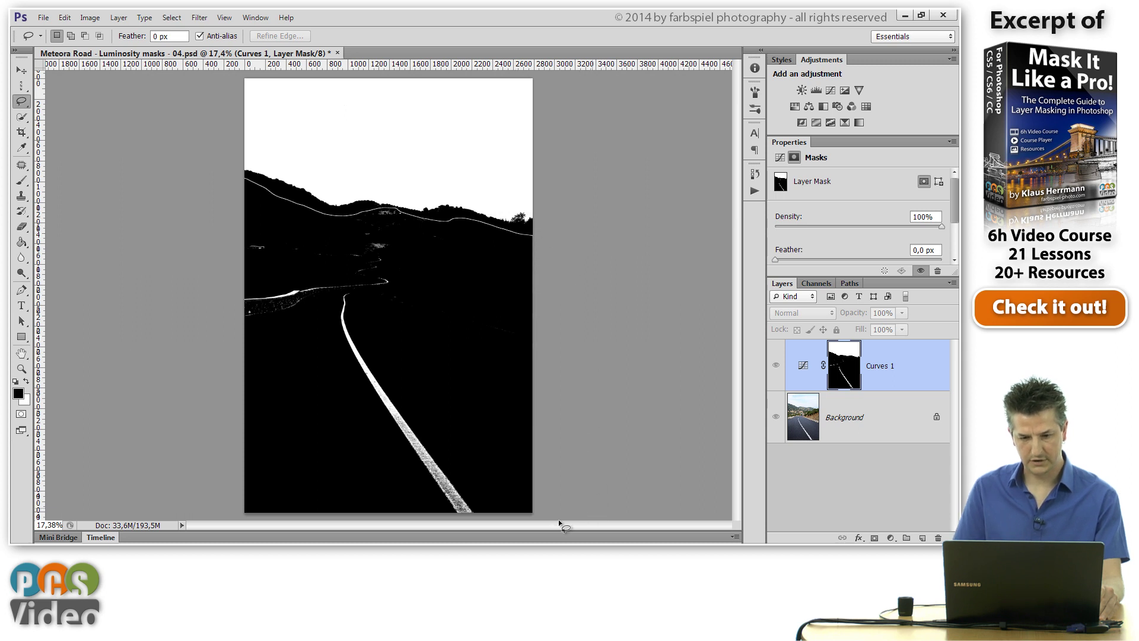
pyautogui.moveTo(218, 509)
pyautogui.mouseDown()
pyautogui.moveTo(223, 191)
pyautogui.moveTo(230, 206)
pyautogui.mouseUp()
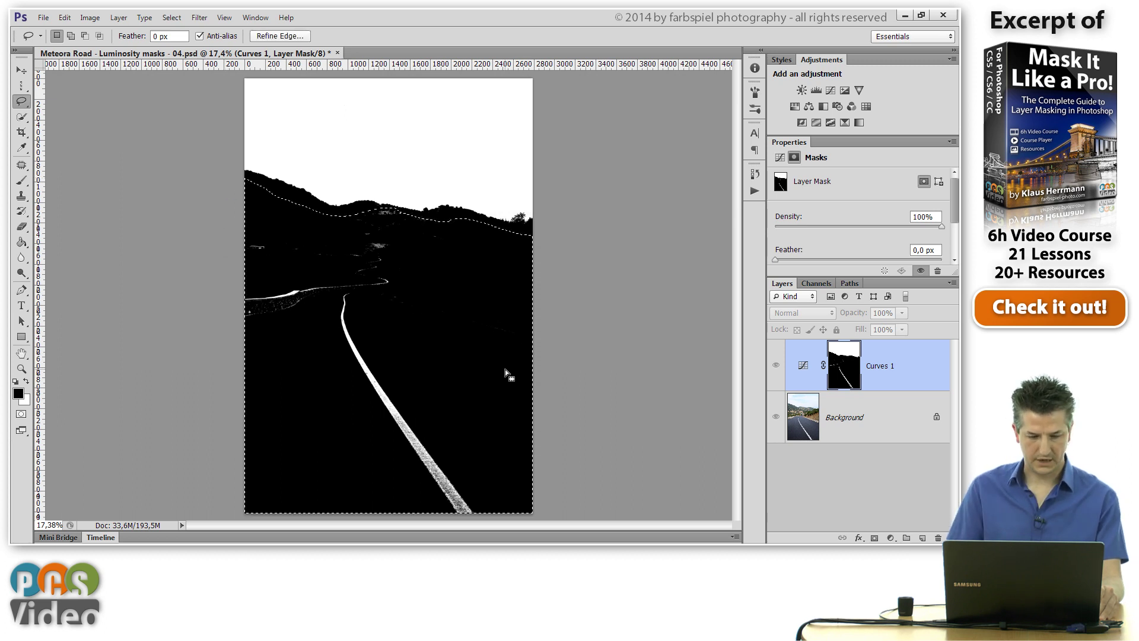
# Step: Fill the selected landscape with black, deselect, and return to viewing the photo
pyautogui.press('x')
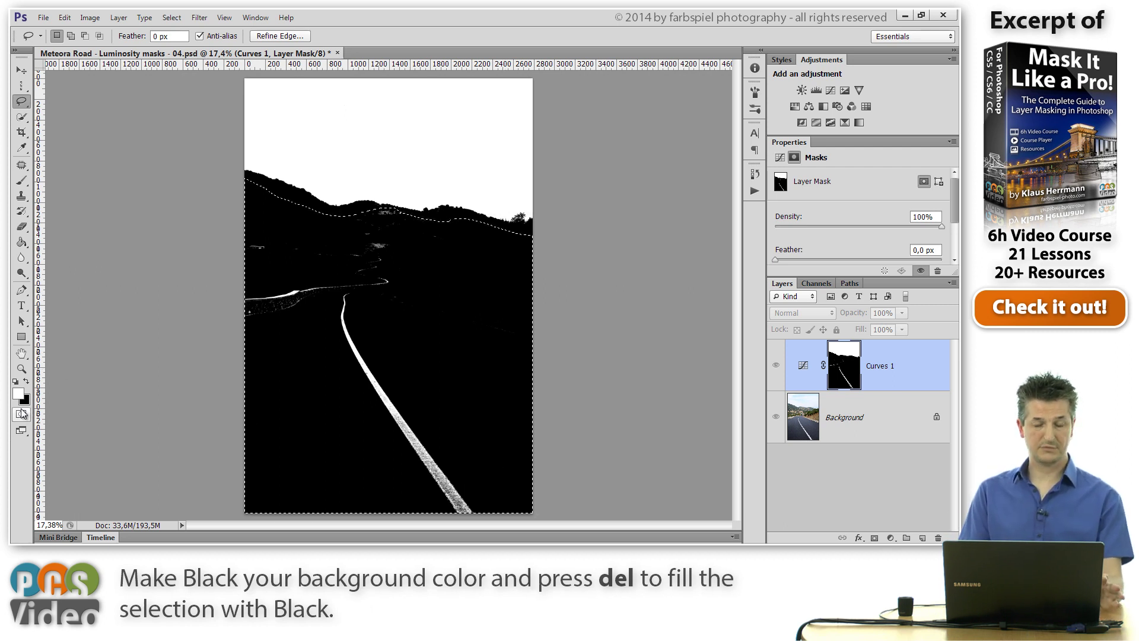
pyautogui.press('Delete')
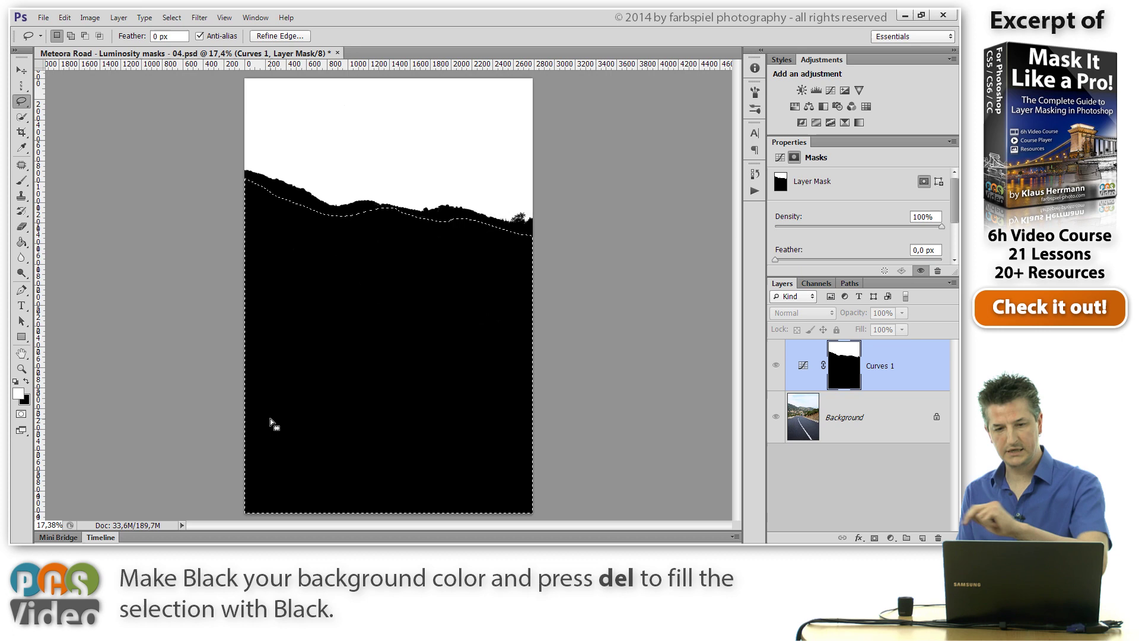
pyautogui.hotkey('ctrl', 'd')
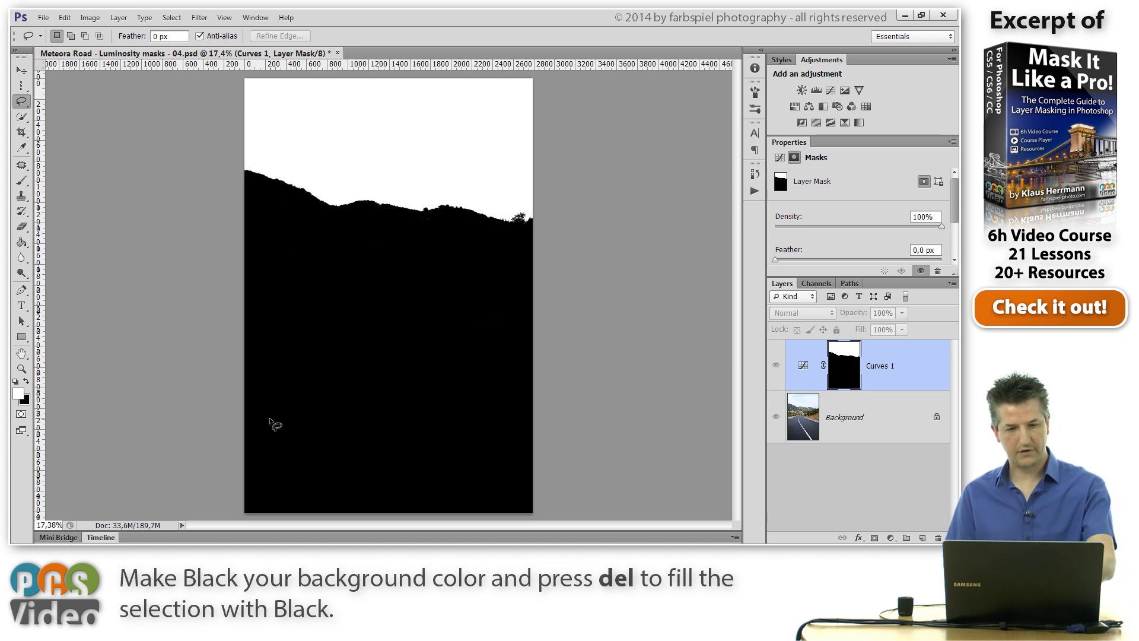
pyautogui.keyDown('alt'); pyautogui.click(841, 376); pyautogui.keyUp('alt')
# Step: Toggle the mask view, then target the Curves 1 adjustment with the photo showing
pyautogui.keyDown('alt'); pyautogui.click(842, 377); pyautogui.keyUp('alt')
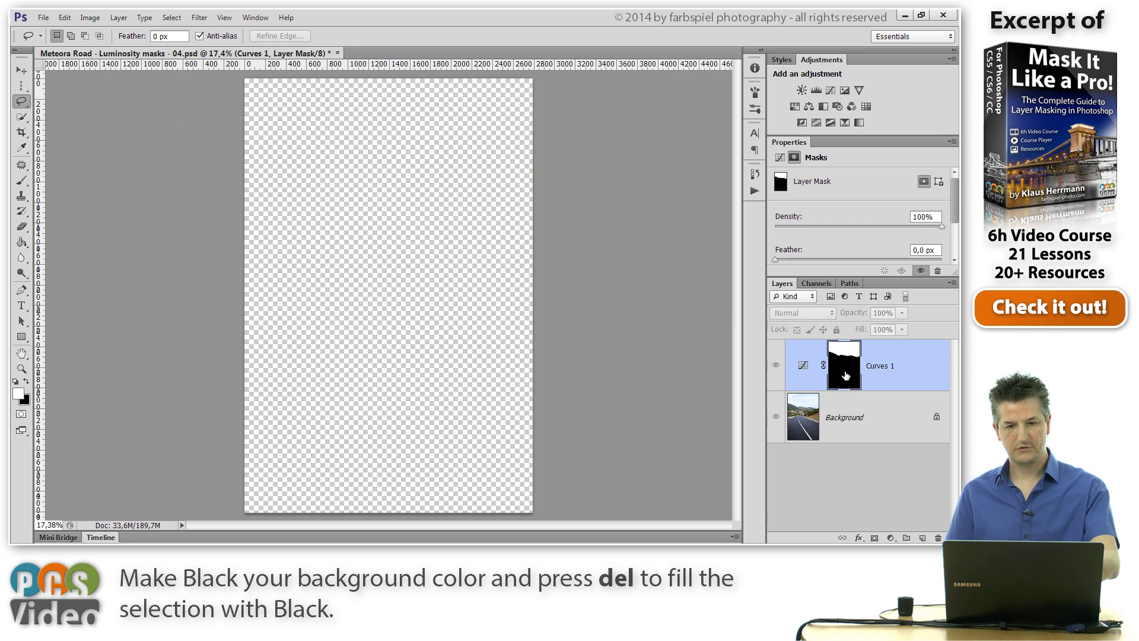
pyautogui.keyDown('alt'); pyautogui.click(840, 379); pyautogui.keyUp('alt')
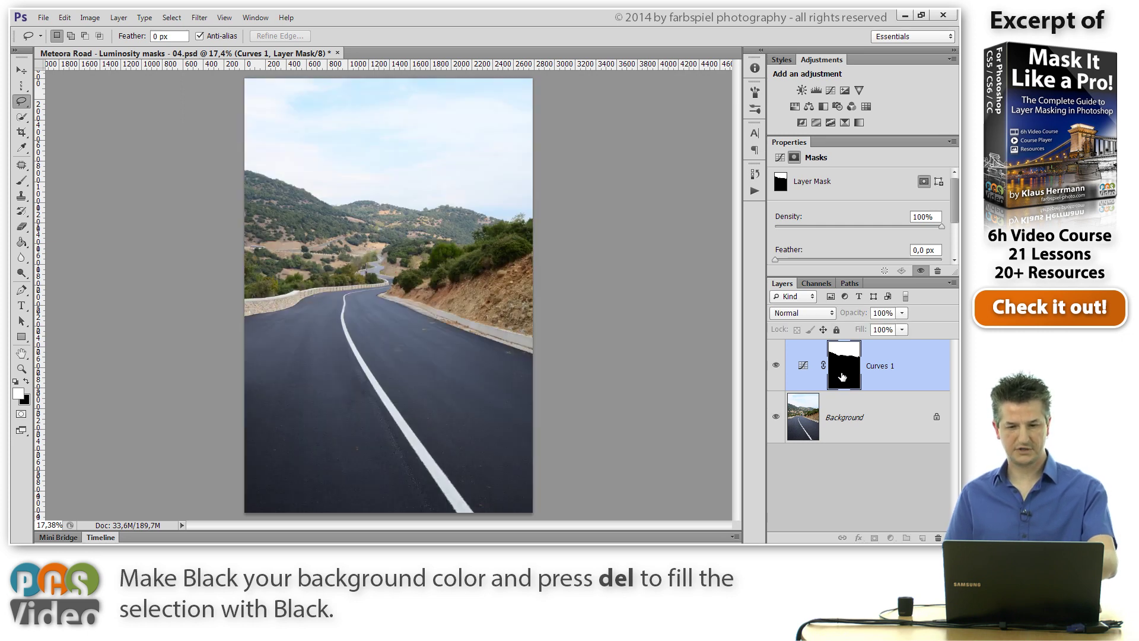
pyautogui.keyDown('alt'); pyautogui.click(842, 377); pyautogui.keyUp('alt')
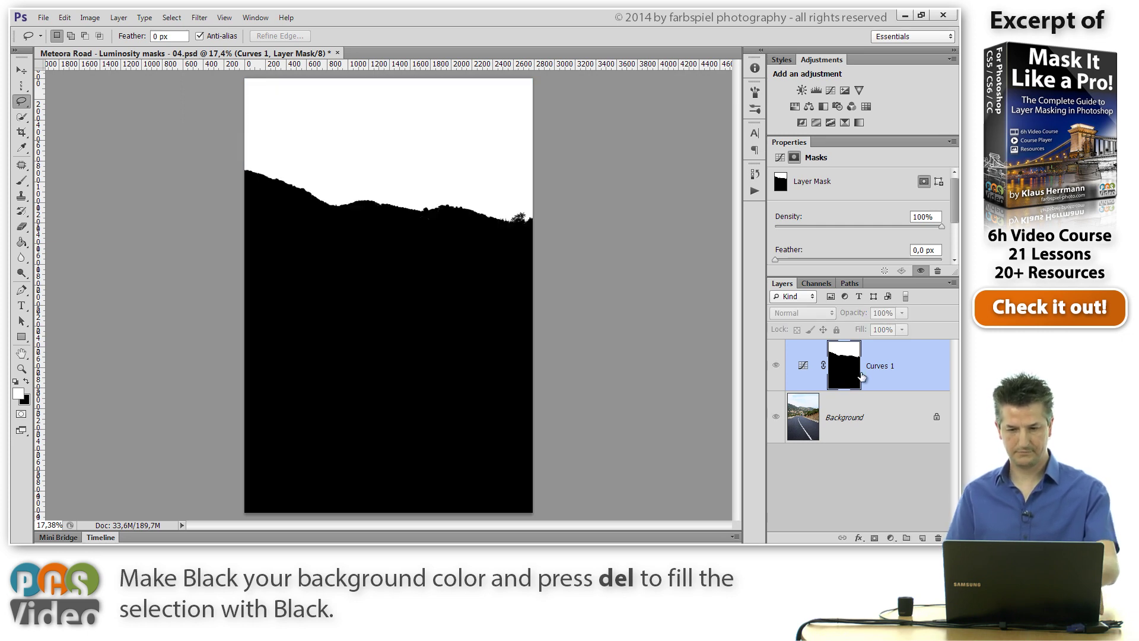
pyautogui.click(801, 368)
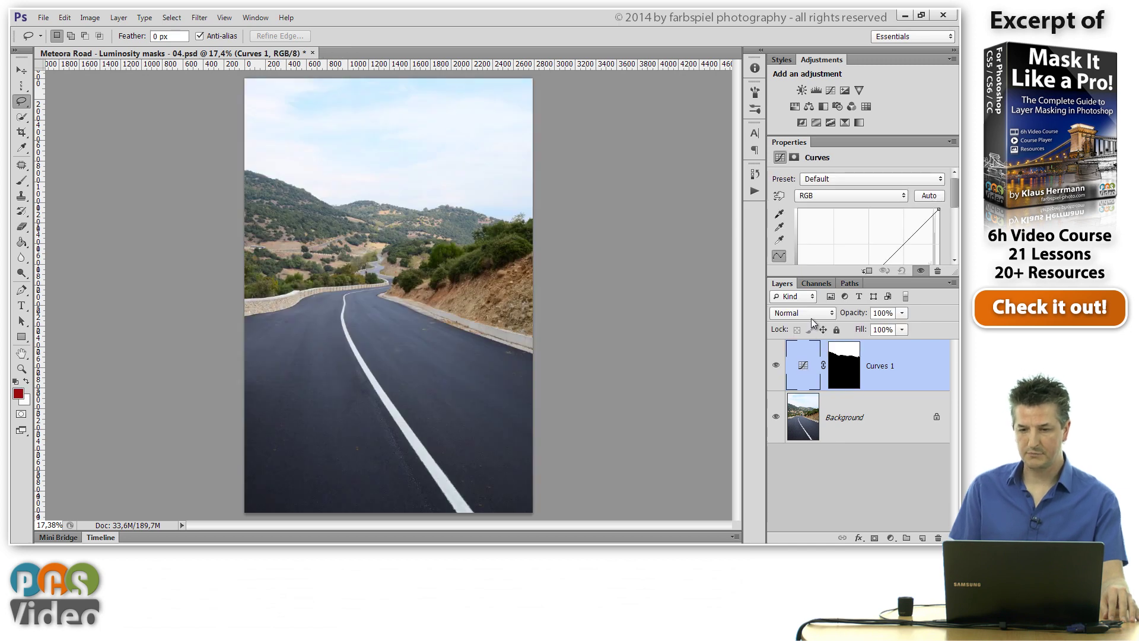
# Step: Set the Curves 1 blend mode to Luminosity and enlarge the curve graph
pyautogui.click(811, 314)
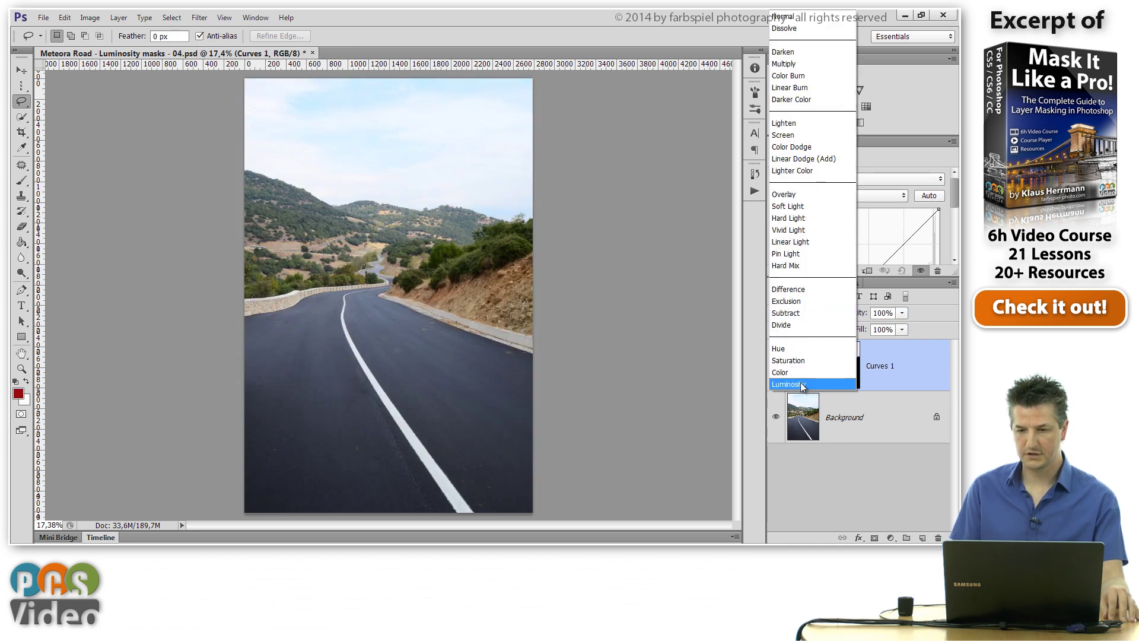
pyautogui.click(800, 388)
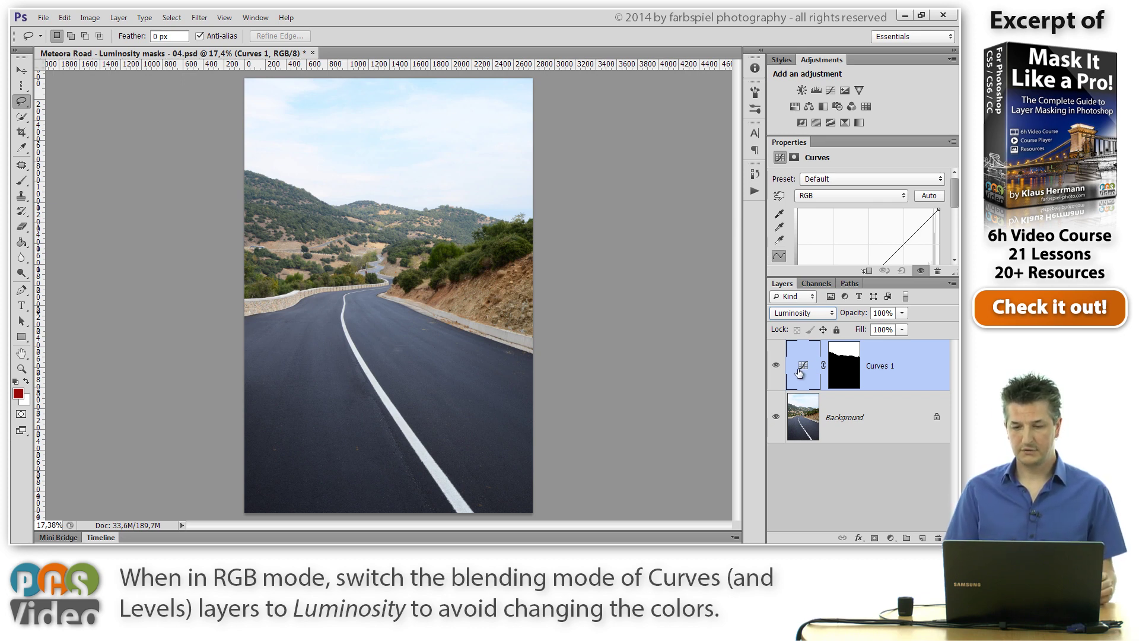
pyautogui.click(812, 317)
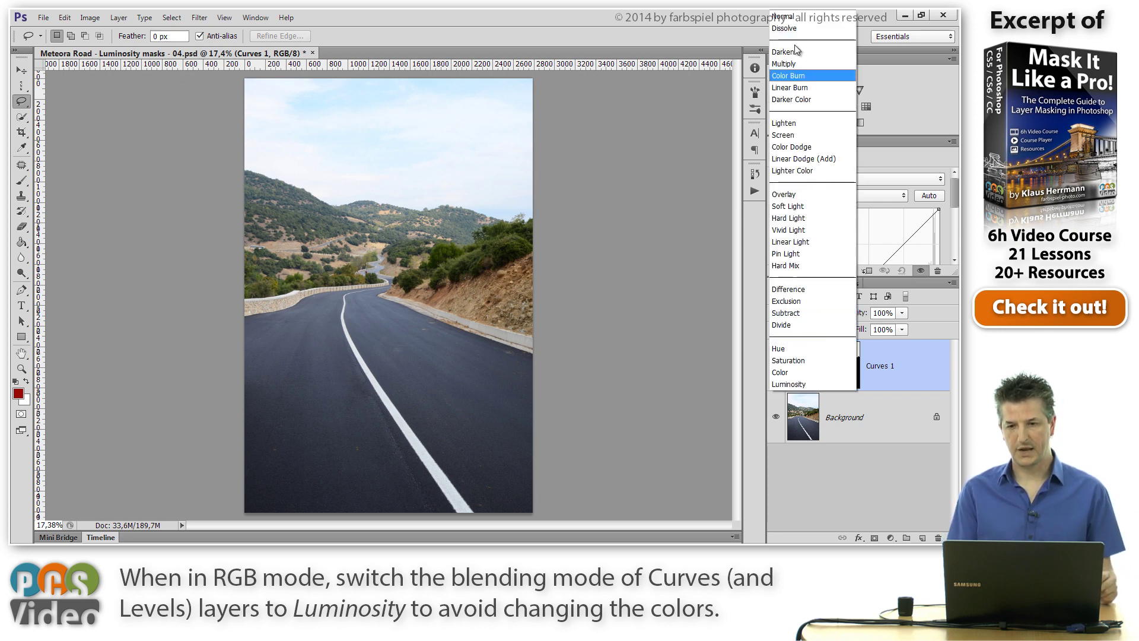
pyautogui.click(788, 385)
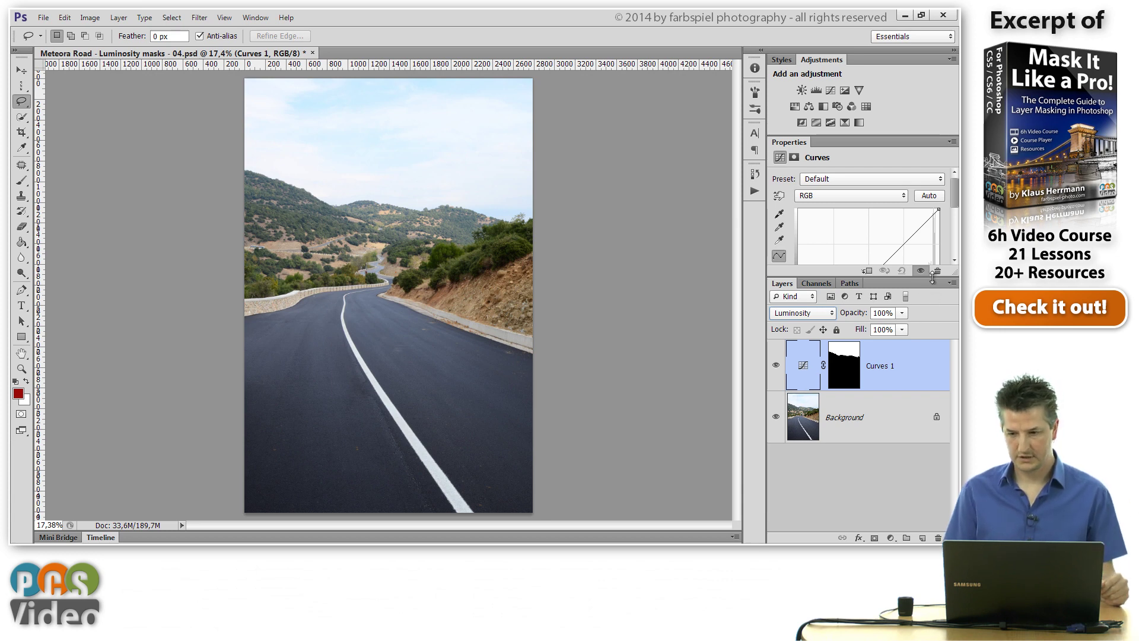
pyautogui.moveTo(932, 279); pyautogui.dragTo(935, 391)
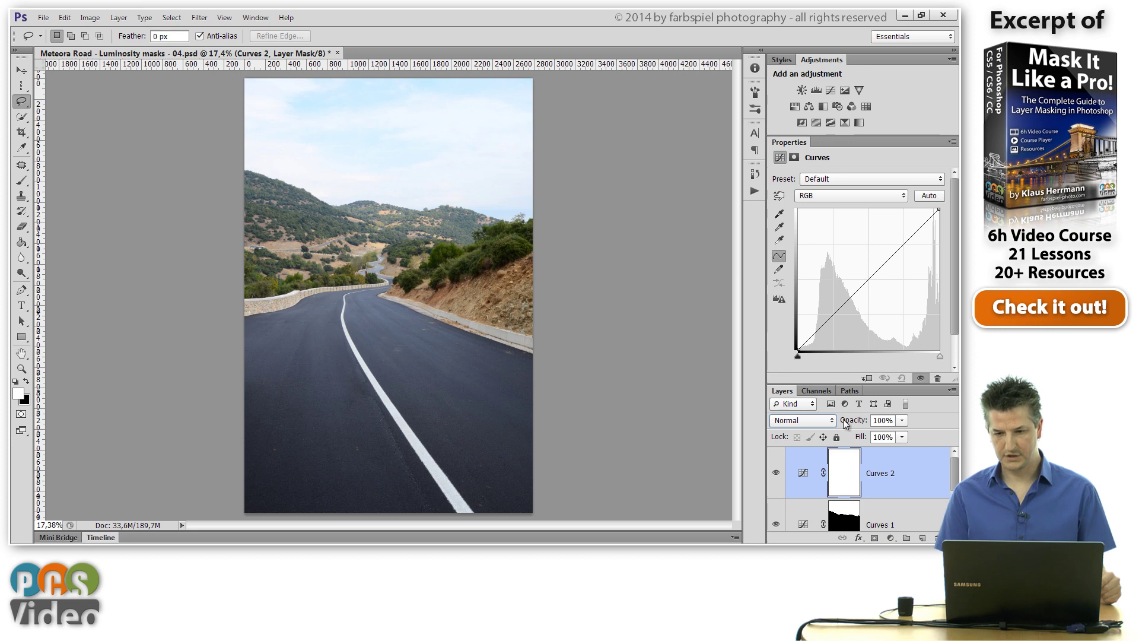
# Step: Select the Curves 1 layer and target its adjustment thumbnail instead of its sky mask
pyautogui.click(802, 524)
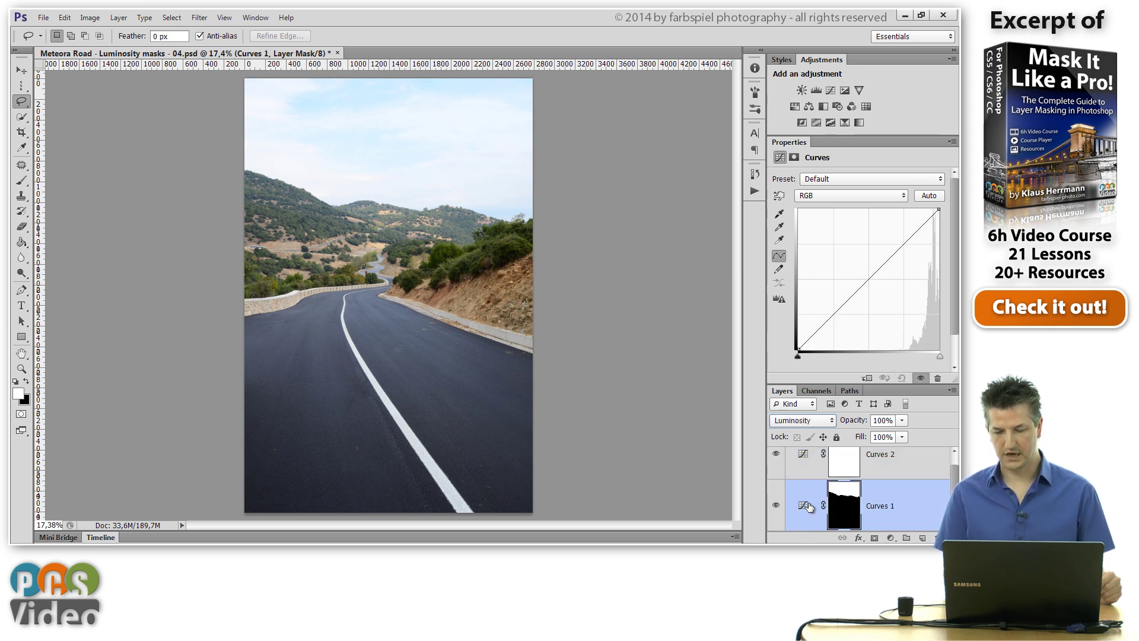
pyautogui.click(802, 456)
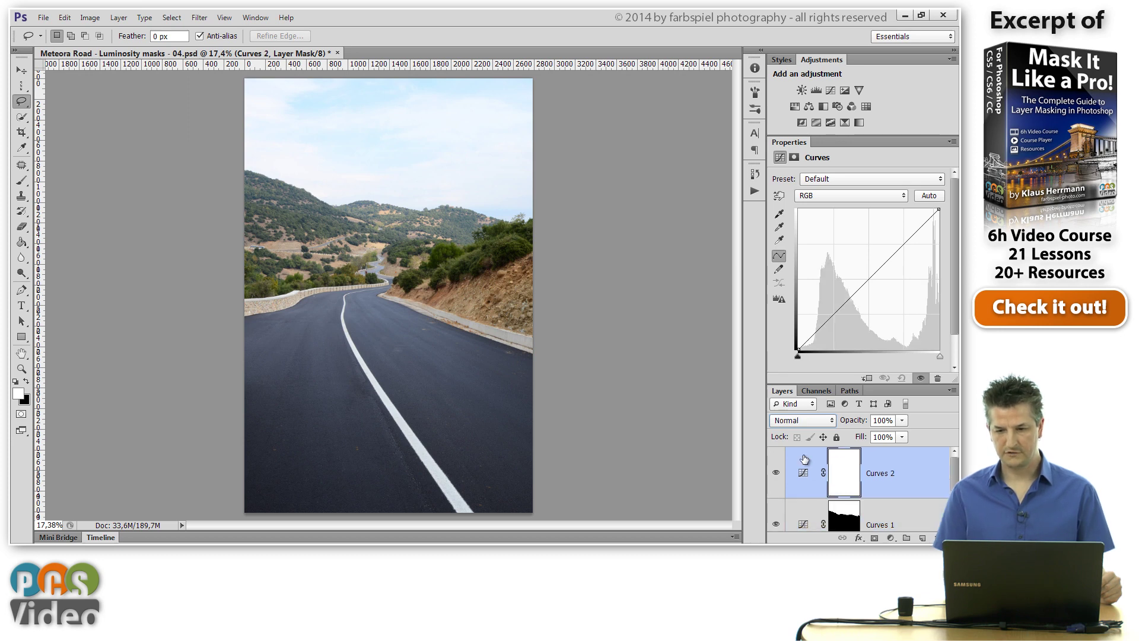
pyautogui.click(802, 524)
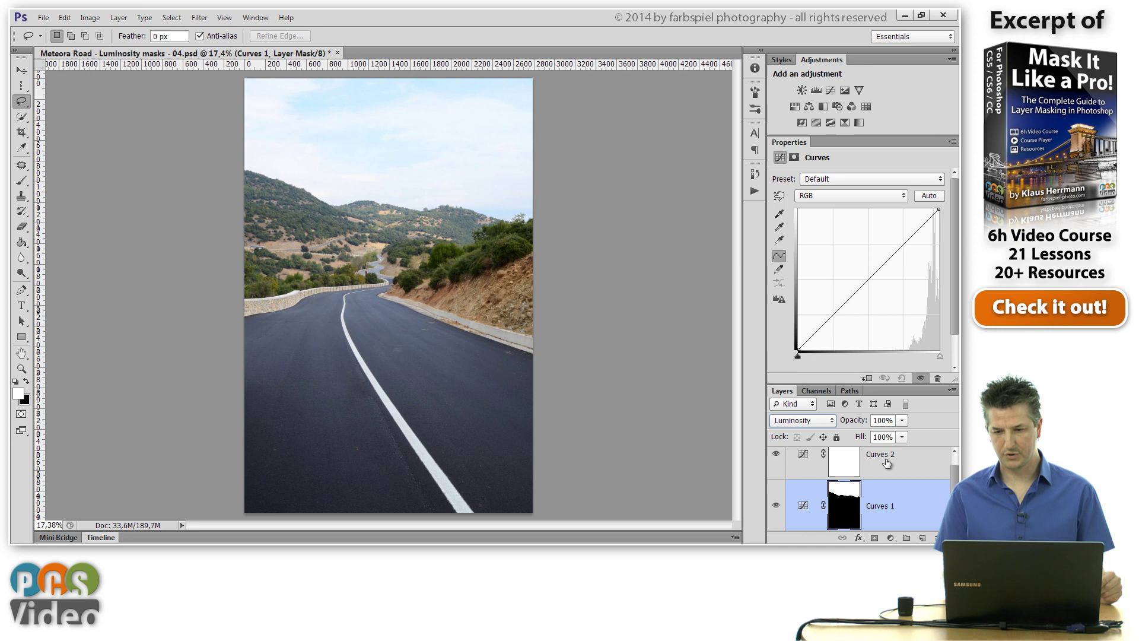
pyautogui.scroll(-2, 805, 455)
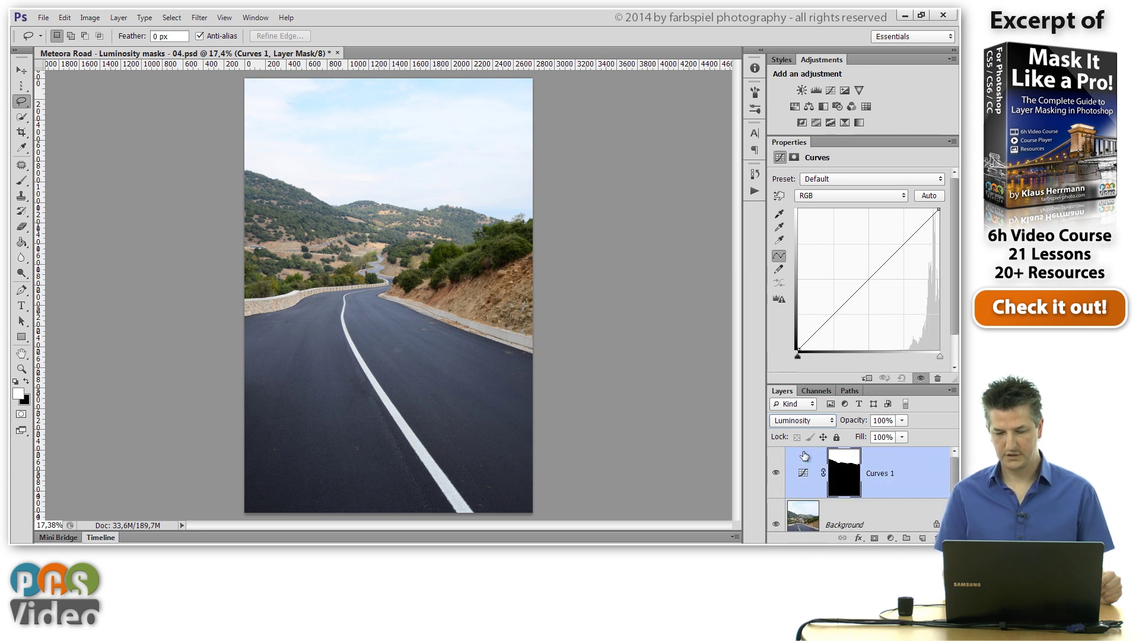
pyautogui.click(804, 473)
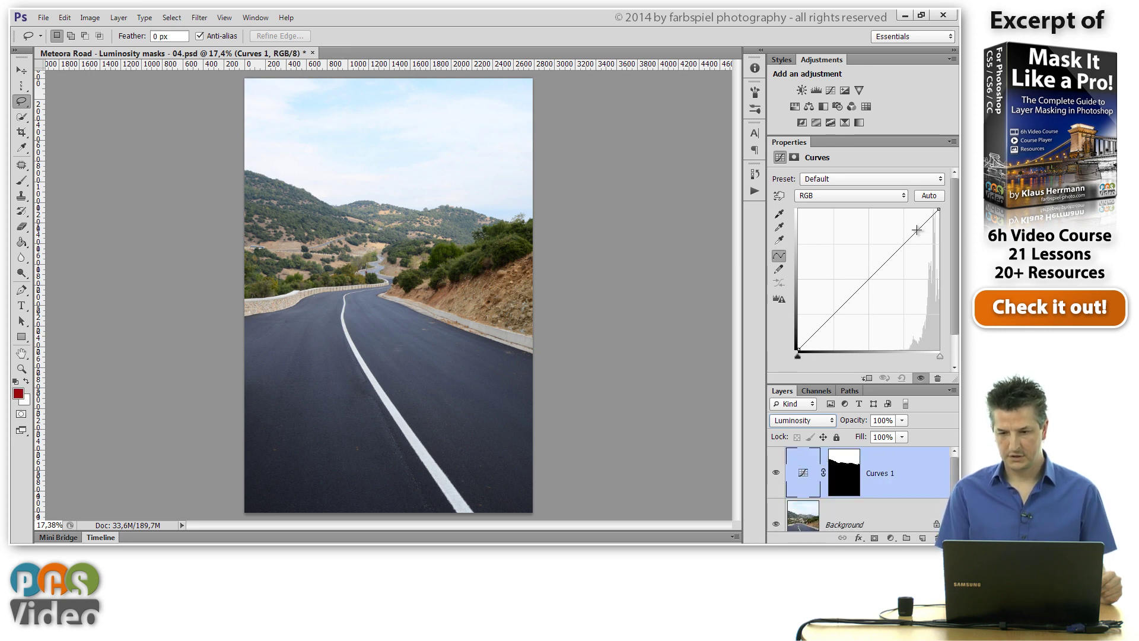
# Step: Pull a midtone point down and lower the top point to darken the masked sky
pyautogui.moveTo(914, 234); pyautogui.dragTo(913, 267)
pyautogui.moveTo(934, 218); pyautogui.dragTo(934, 217)
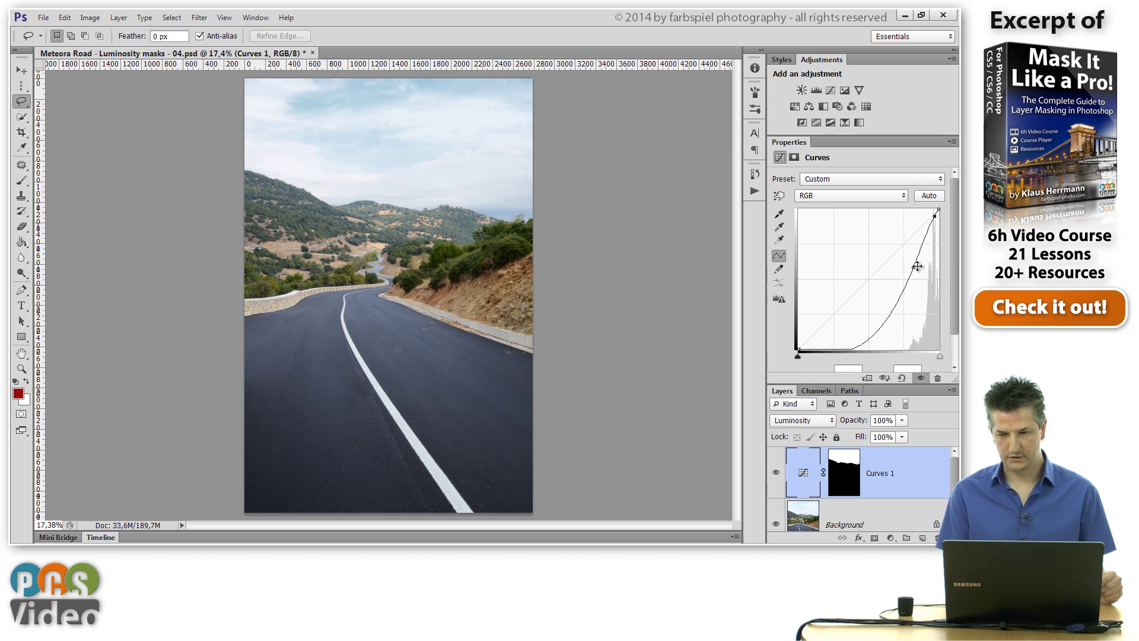
pyautogui.moveTo(914, 268); pyautogui.dragTo(914, 274)
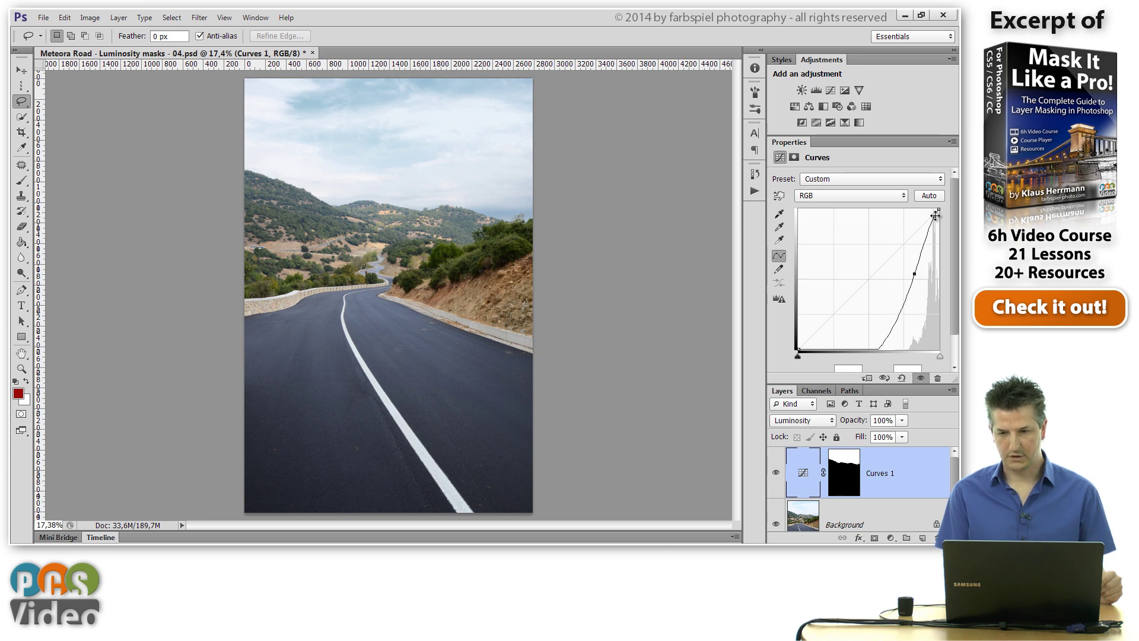
pyautogui.moveTo(936, 215); pyautogui.dragTo(934, 215)
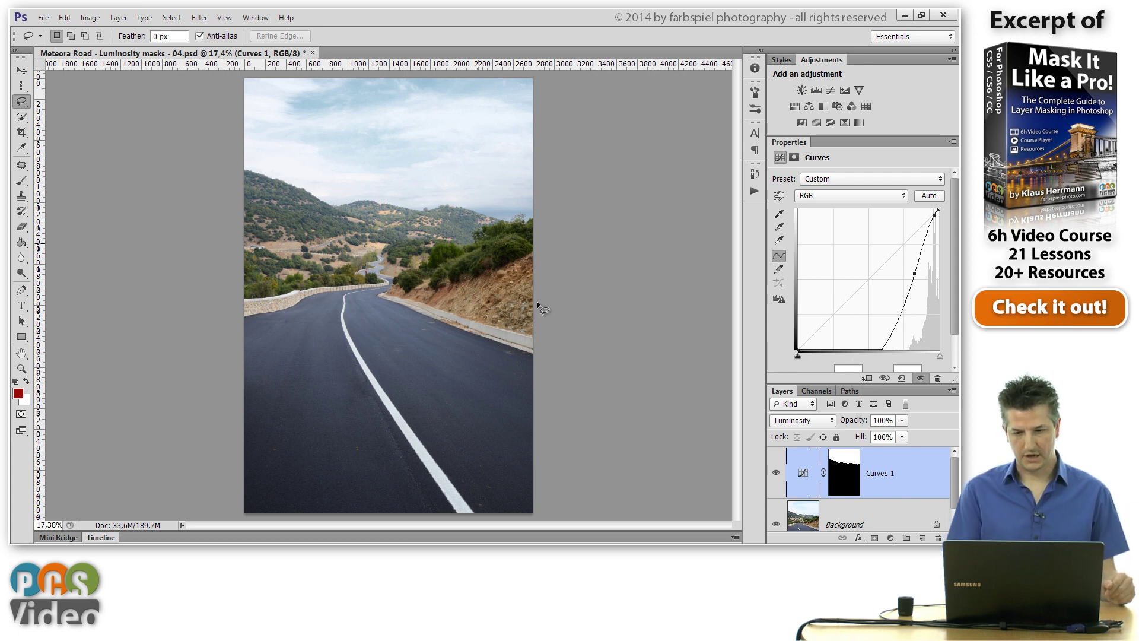
# Step: Toggle Curves 1 visibility off and on twice to compare the sky before and after
pyautogui.click(776, 474)
pyautogui.click(777, 475)
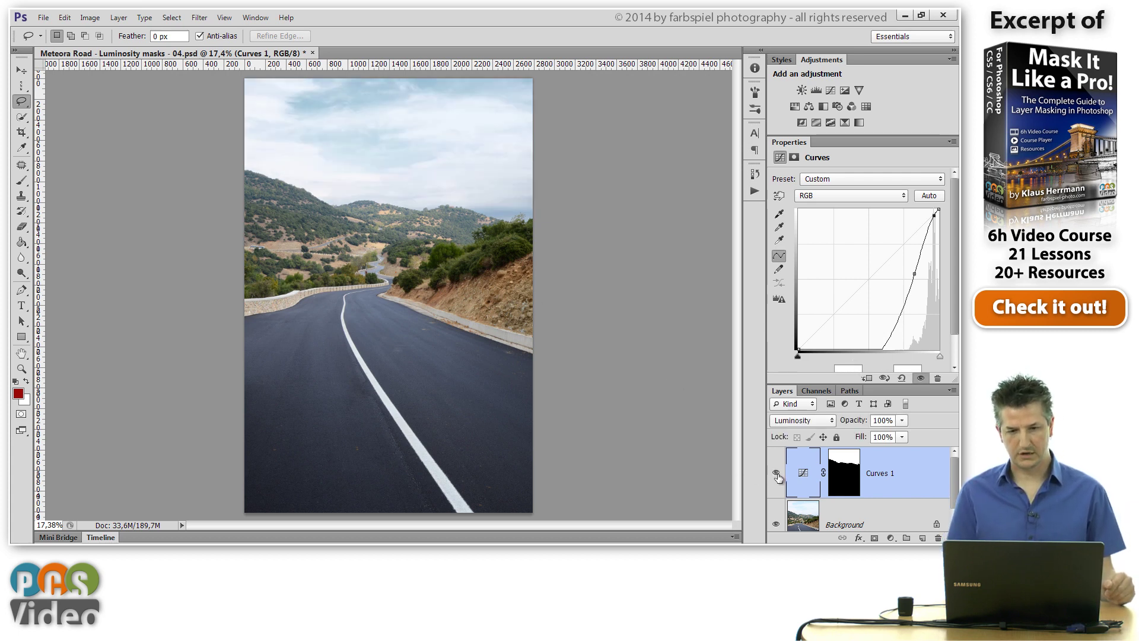
pyautogui.click(777, 477)
pyautogui.click(777, 478)
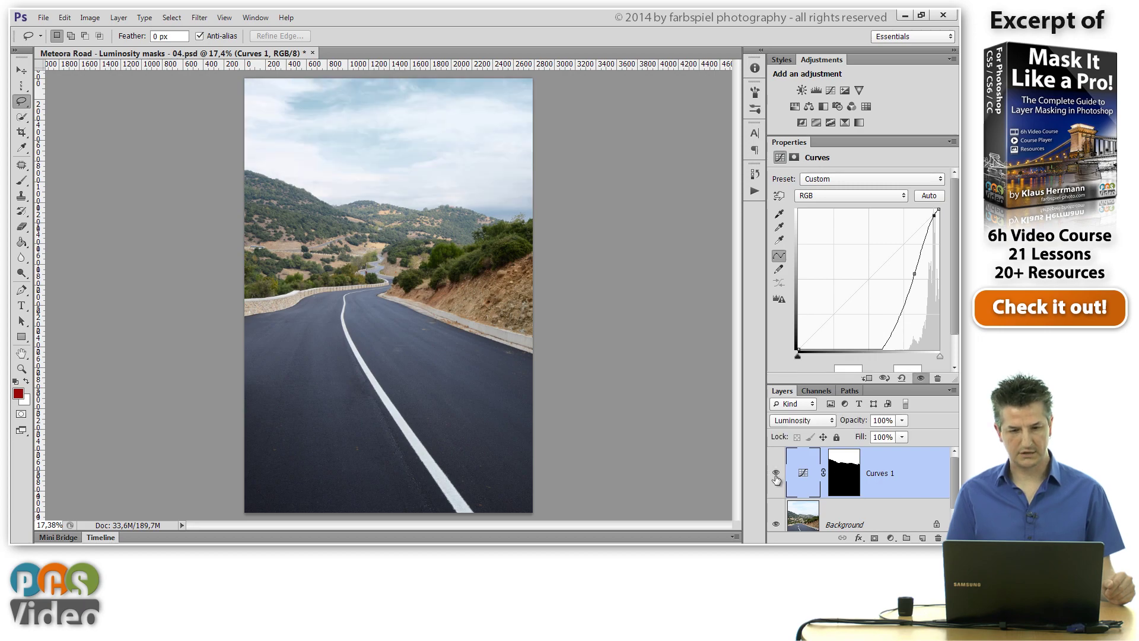